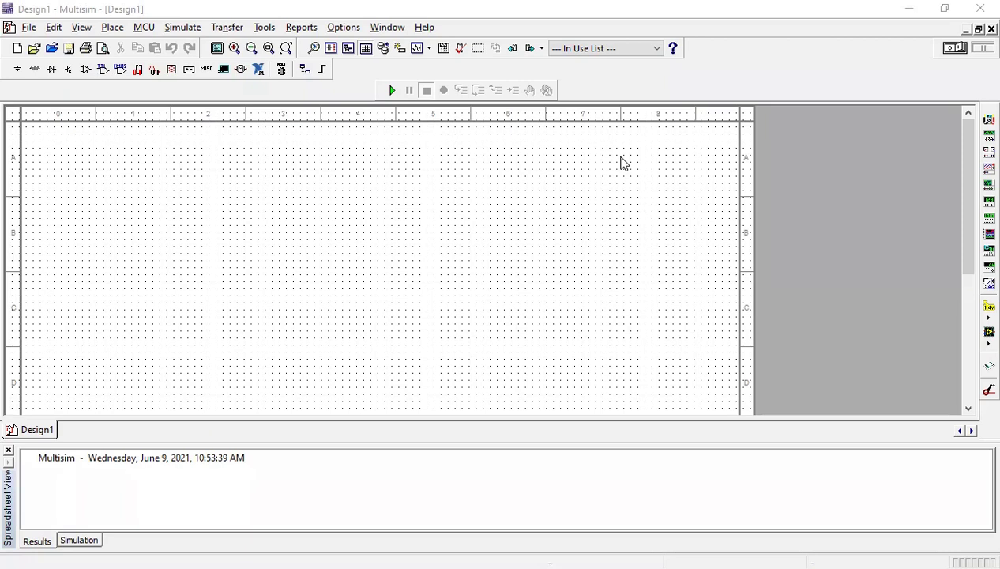
Place a T_FF toggle flip-flop from the Master Database near the middle of the schematic.
click(113, 30)
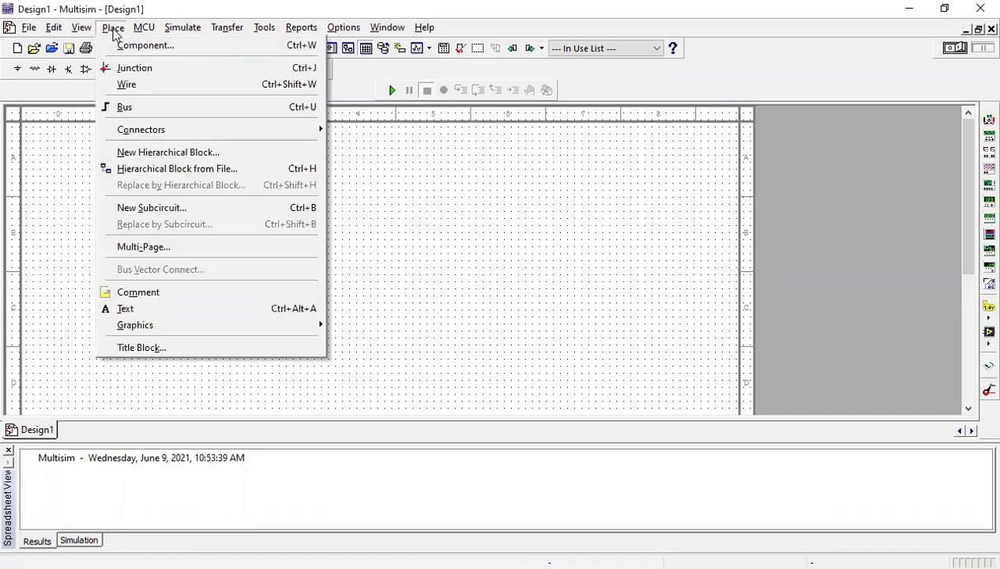
click(135, 46)
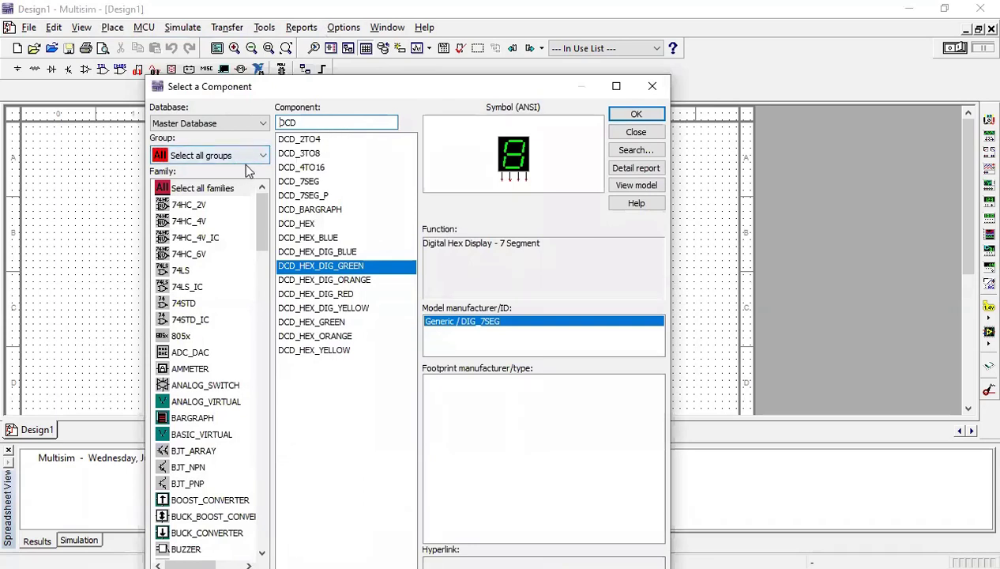
click(320, 120)
key(BackSpace)
key(BackSpace)
key(BackSpace)
text(T)
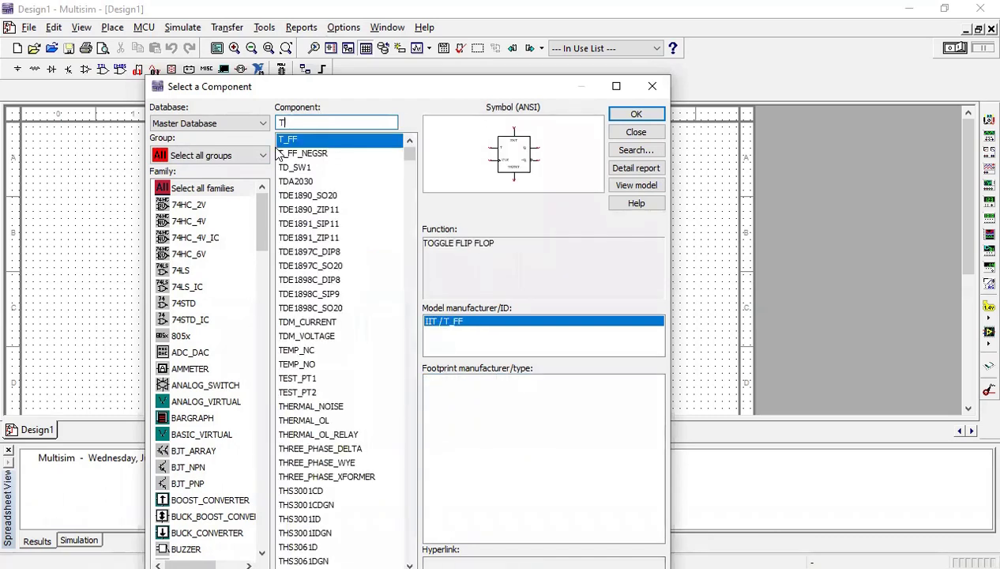
click(636, 115)
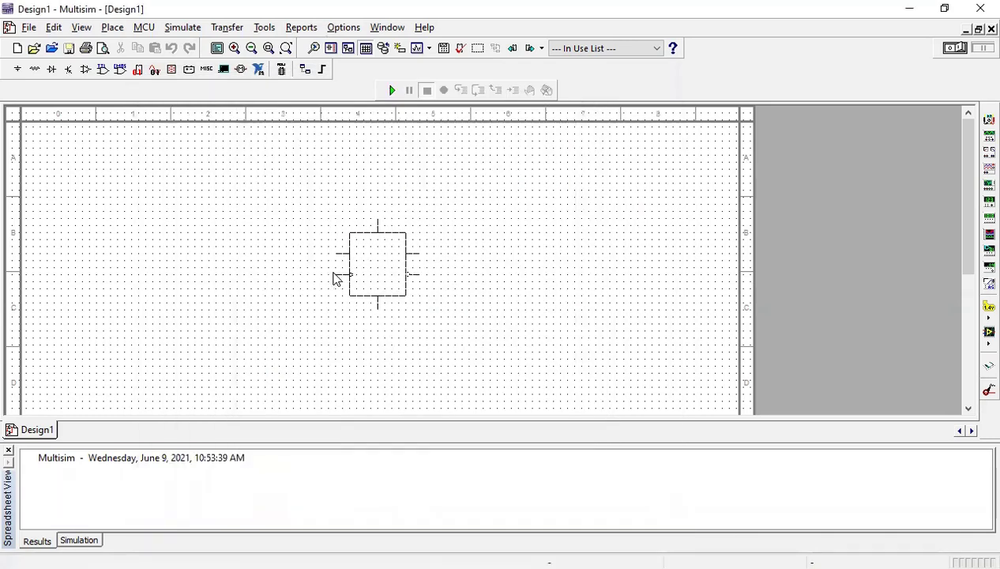
click(327, 265)
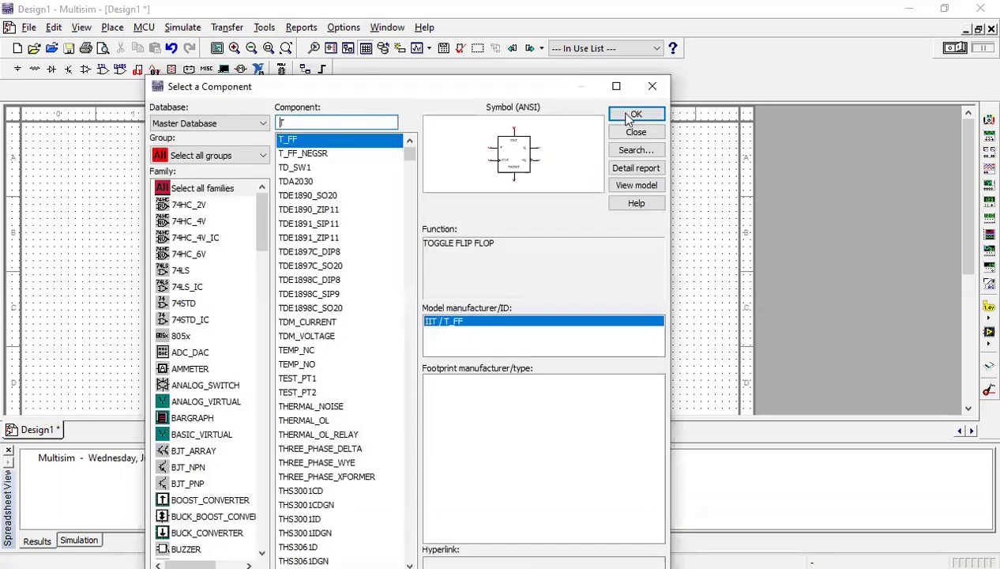
Place two more T_FF flip-flops in a row to the right of the first one and finish placing.
click(624, 115)
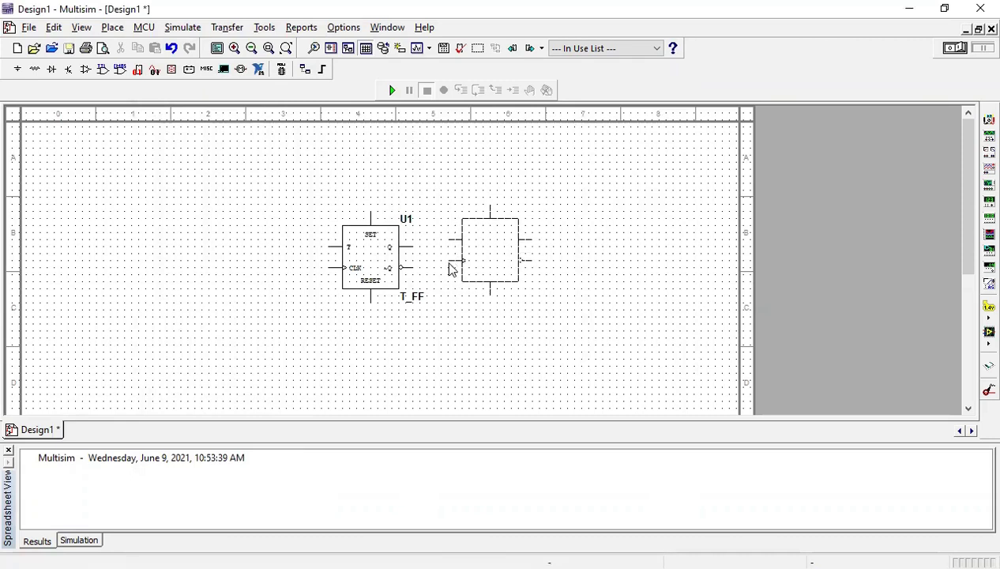
click(448, 263)
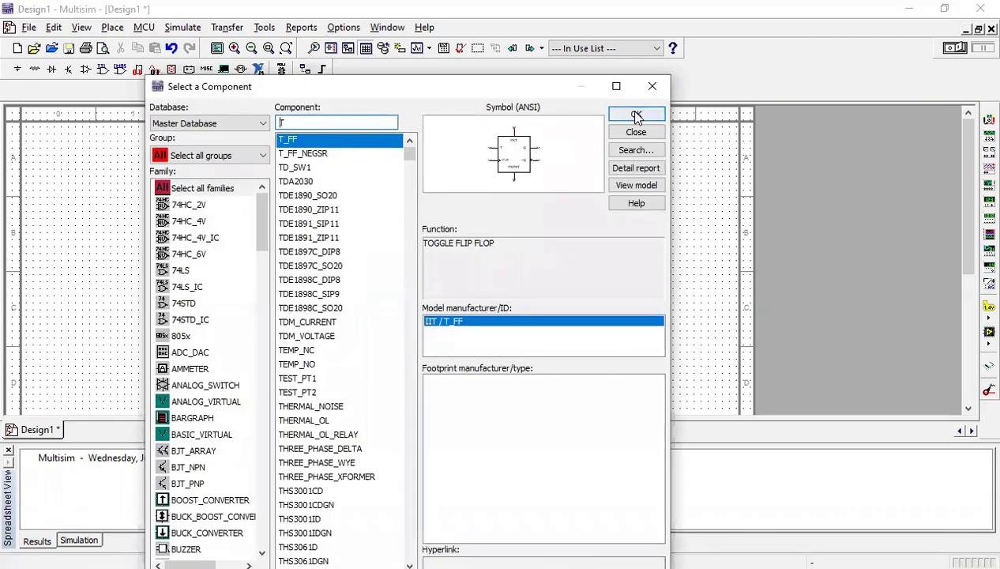
click(630, 116)
click(571, 262)
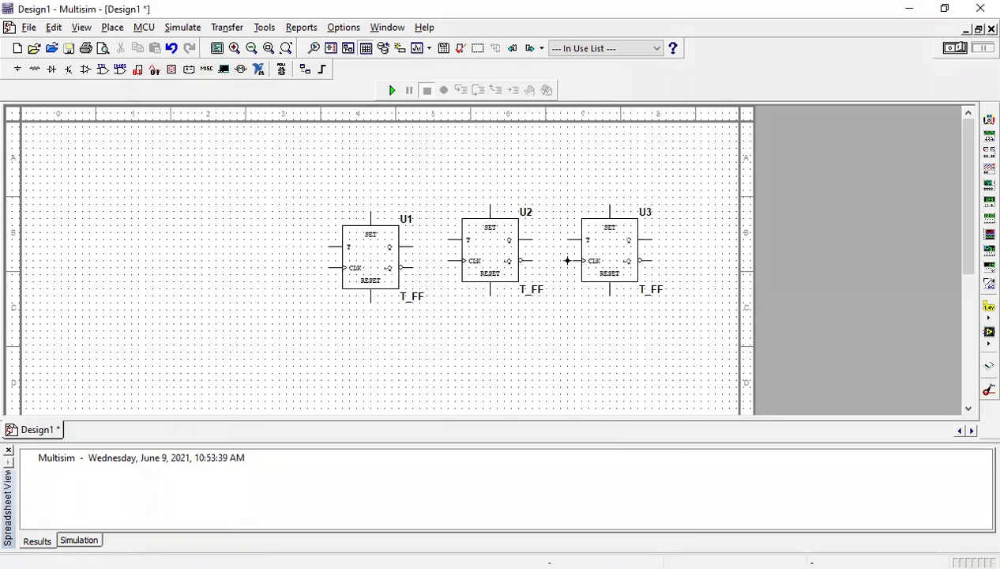
click(642, 89)
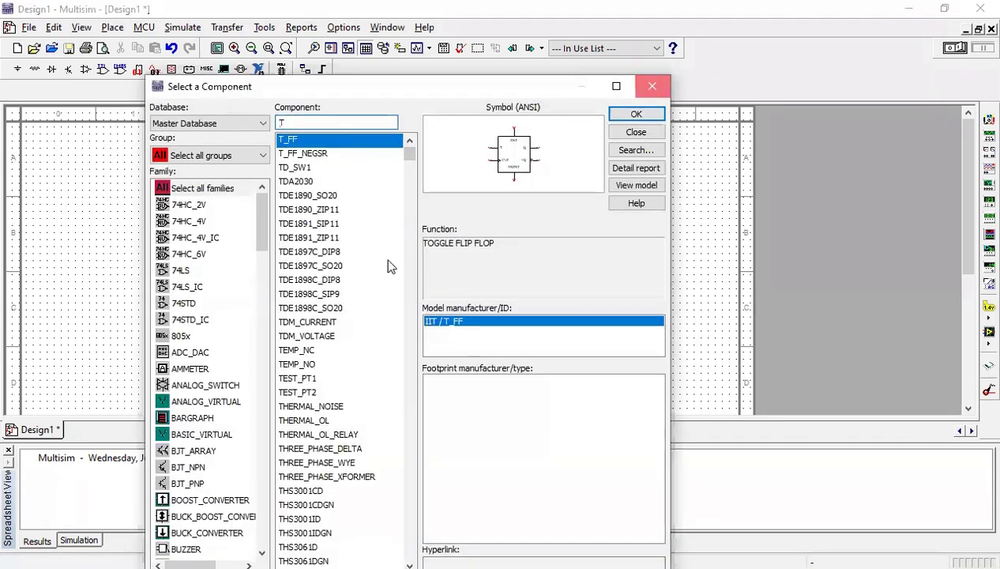
Shift the three flip-flops left on the sheet, keeping them spaced in a row with room for wiring.
drag(371, 266, 287, 265)
drag(471, 250, 410, 259)
drag(589, 244, 527, 259)
drag(433, 267, 412, 270)
click(496, 295)
drag(526, 261, 506, 248)
click(495, 331)
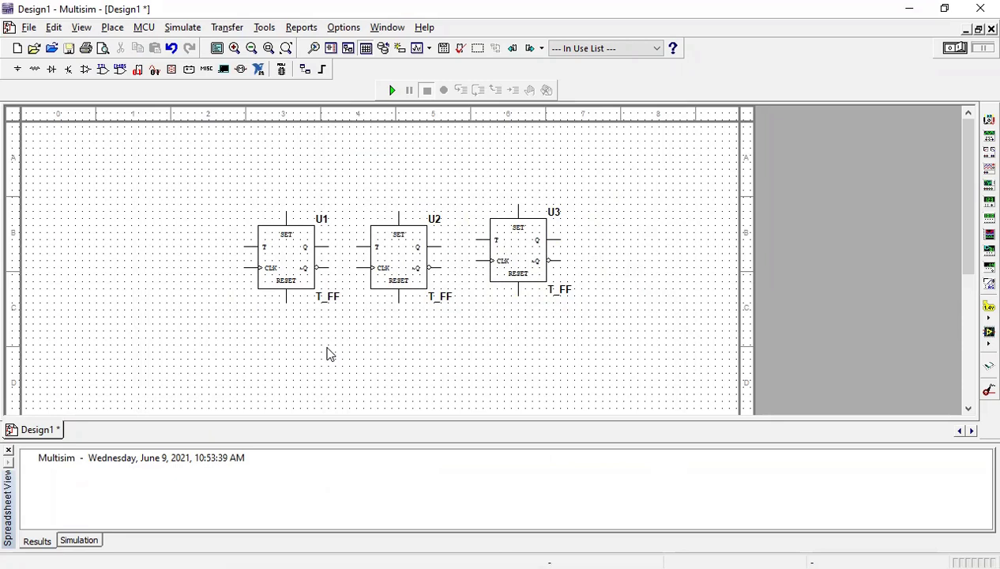
Place a CLOCK_VOLTAGE source to the lower left of the flip-flops.
click(112, 29)
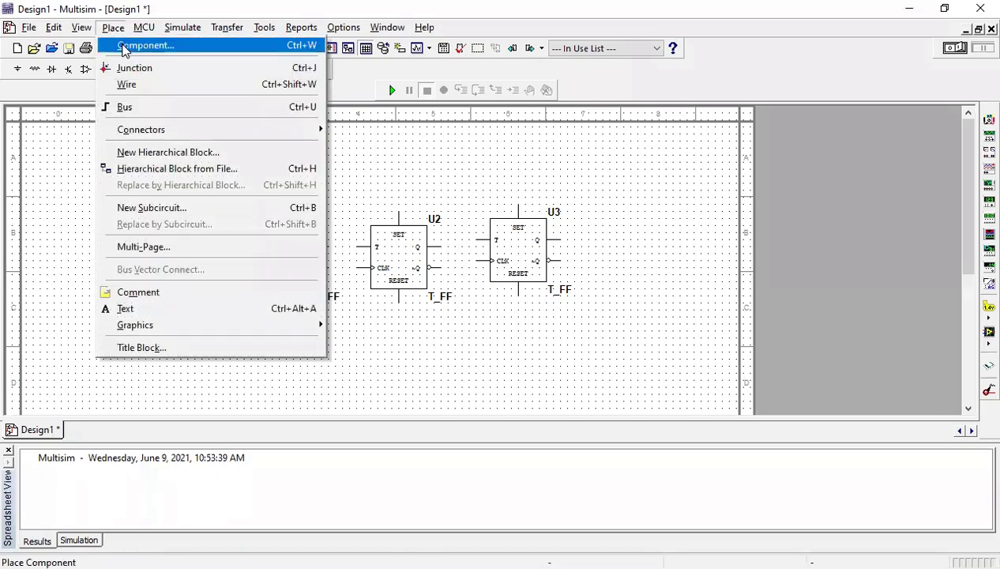
click(123, 46)
click(324, 117)
key(BackSpace)
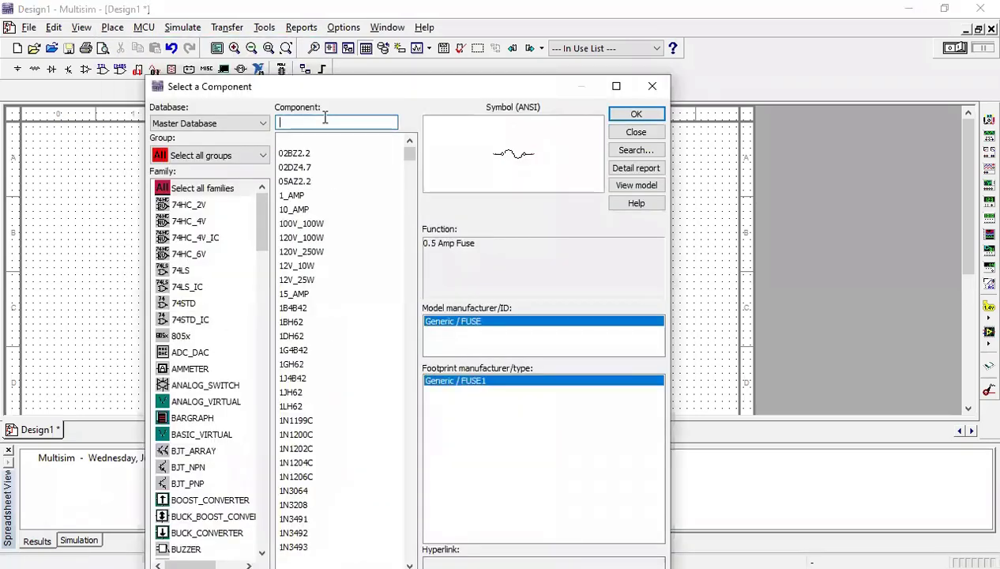
text(Cl)
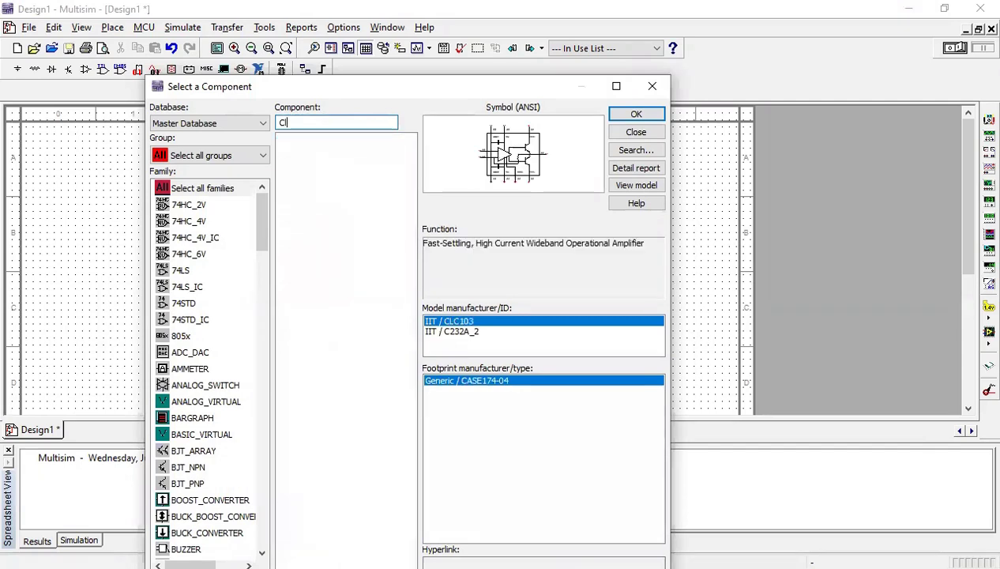
text(ock)
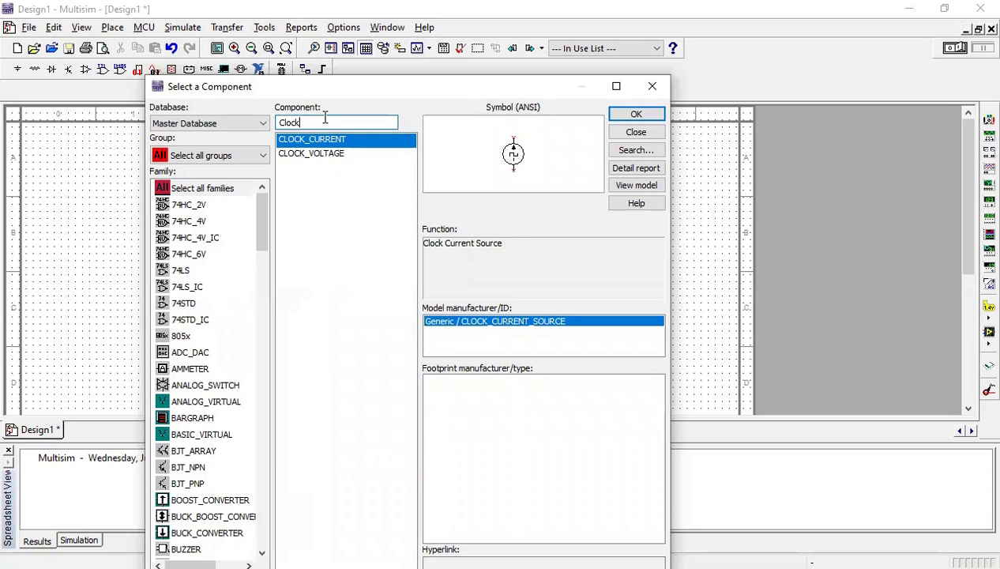
click(313, 154)
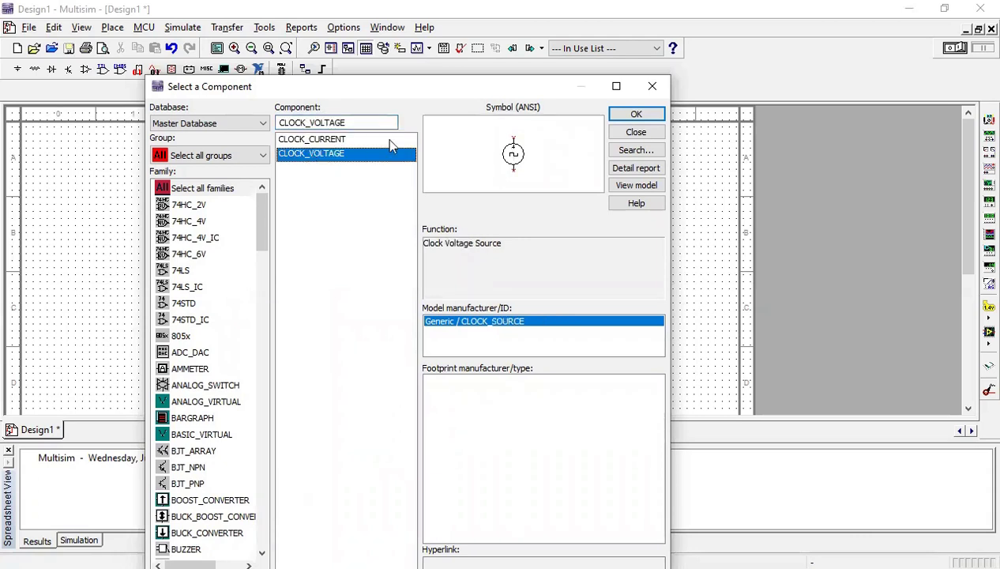
click(637, 114)
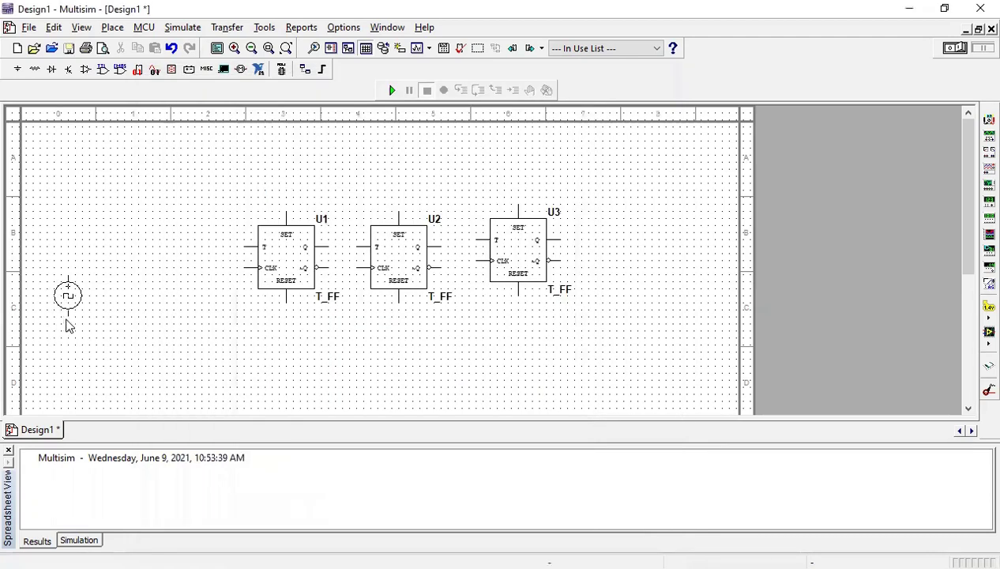
click(79, 341)
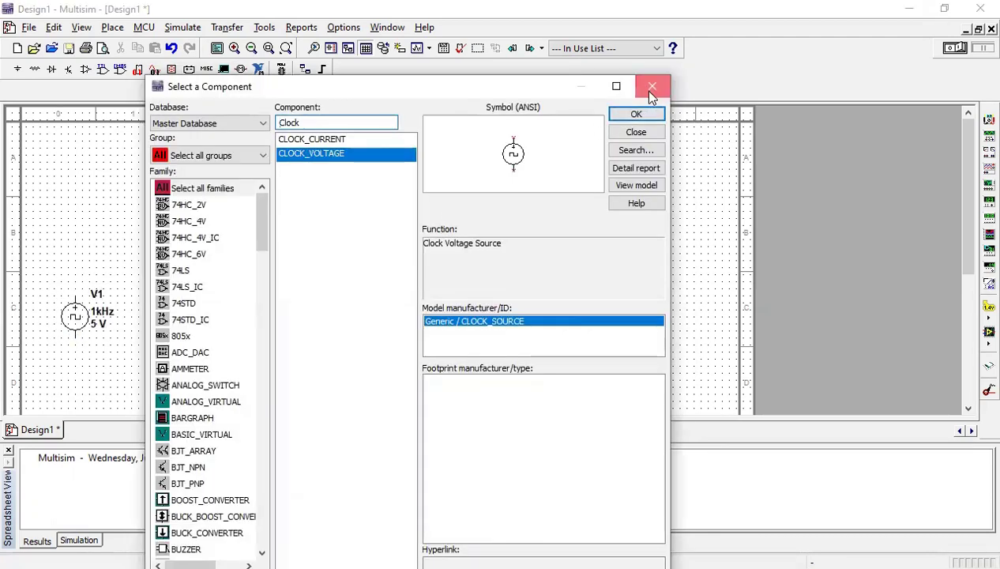
click(650, 91)
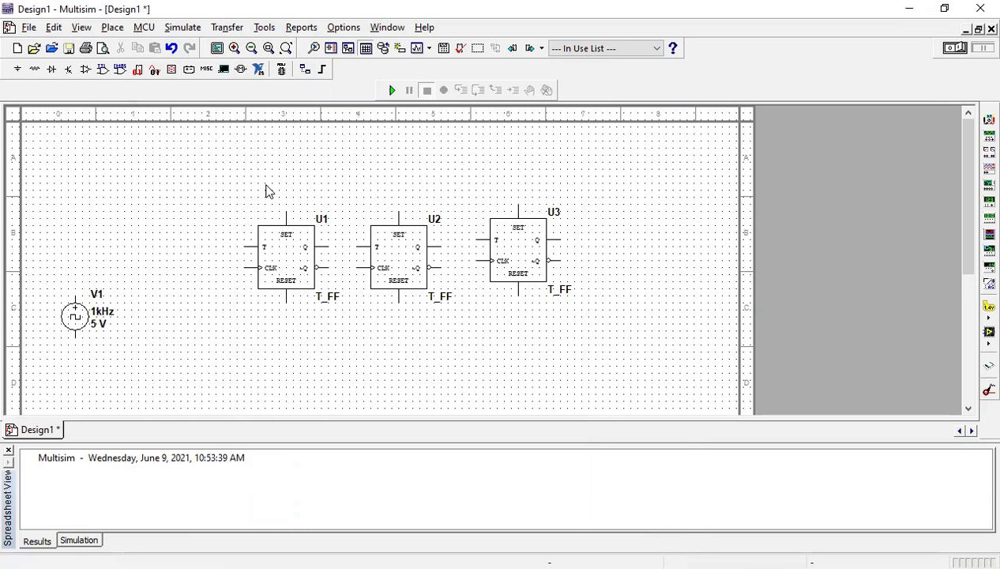
Place a GROUND symbol from the power sources directly below the clock source.
click(17, 72)
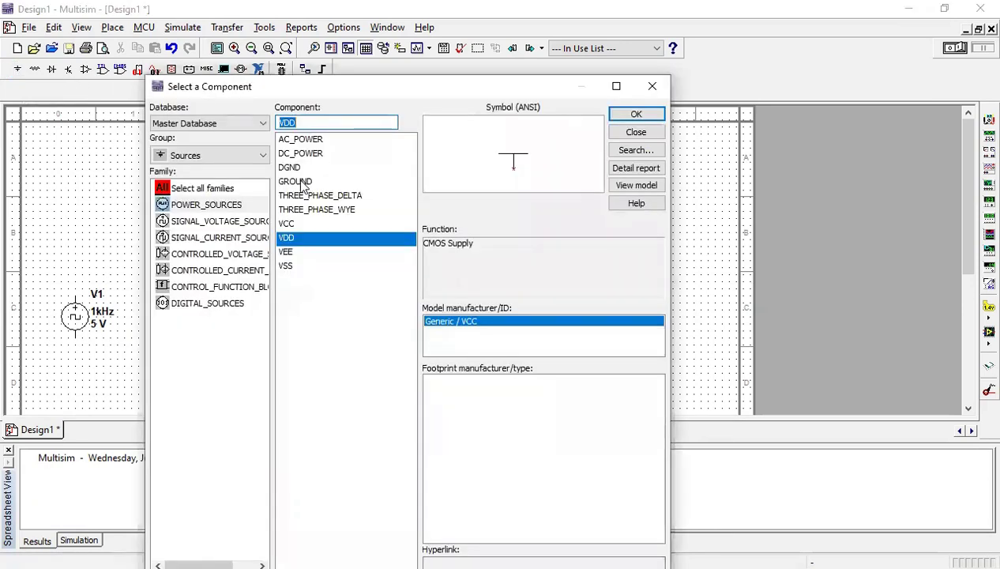
click(304, 181)
click(650, 113)
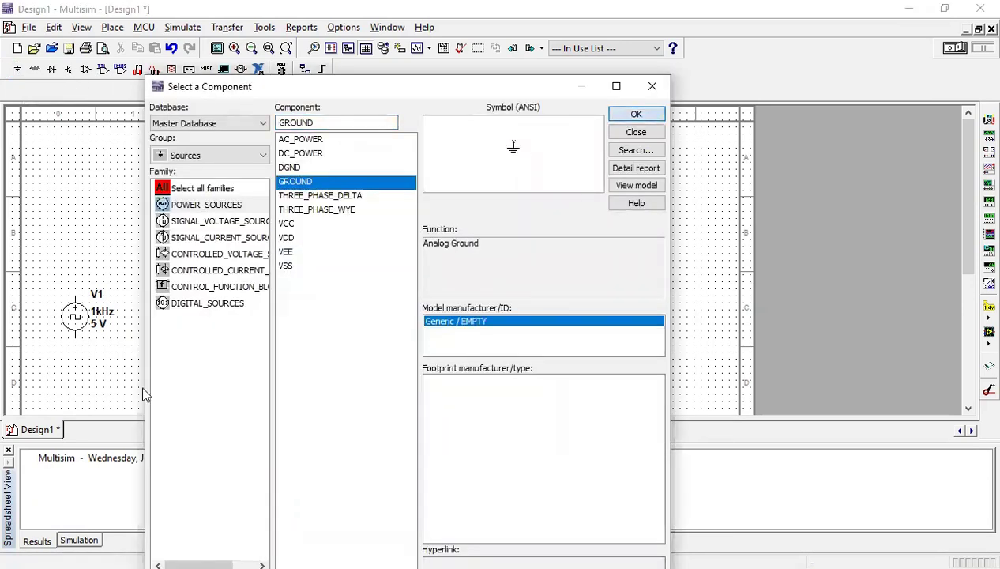
click(73, 373)
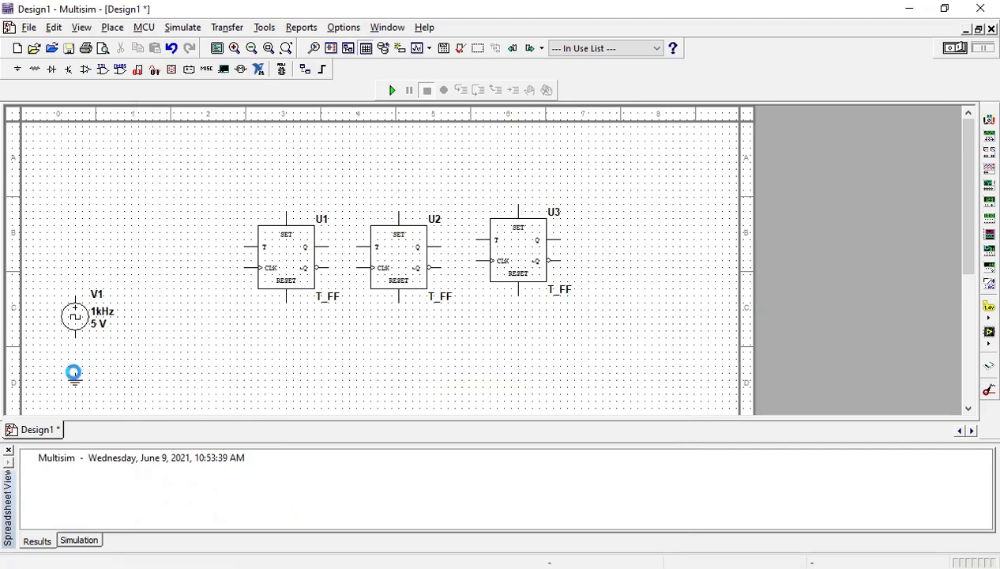
click(643, 86)
Wire the clock source's lower terminal to ground and its positive terminal to the CLK input of U1.
click(75, 373)
click(74, 339)
click(80, 289)
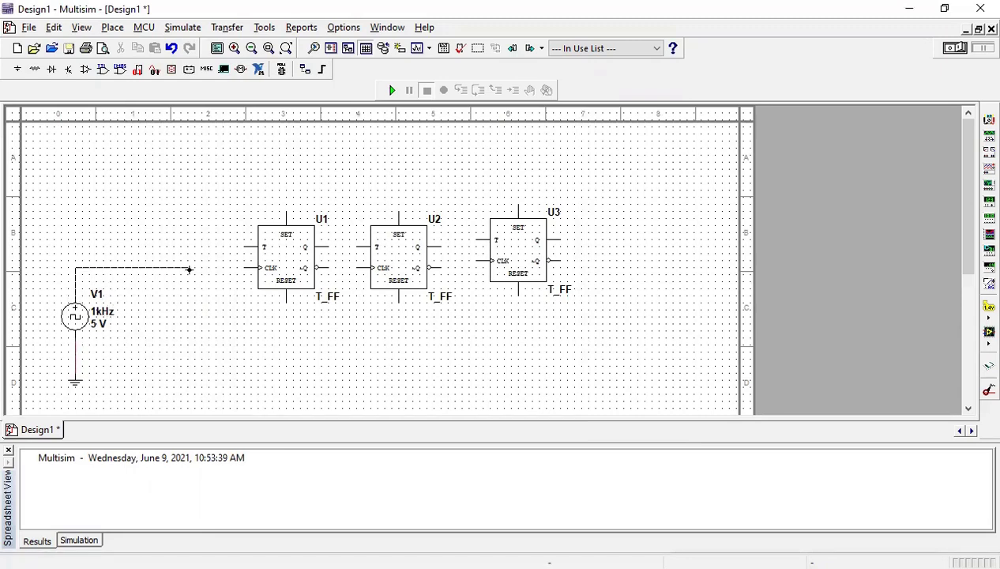
click(243, 267)
Wire the CLK inputs of U2 and U3 to the clock line, routing beneath the flip-flops.
click(356, 268)
click(199, 268)
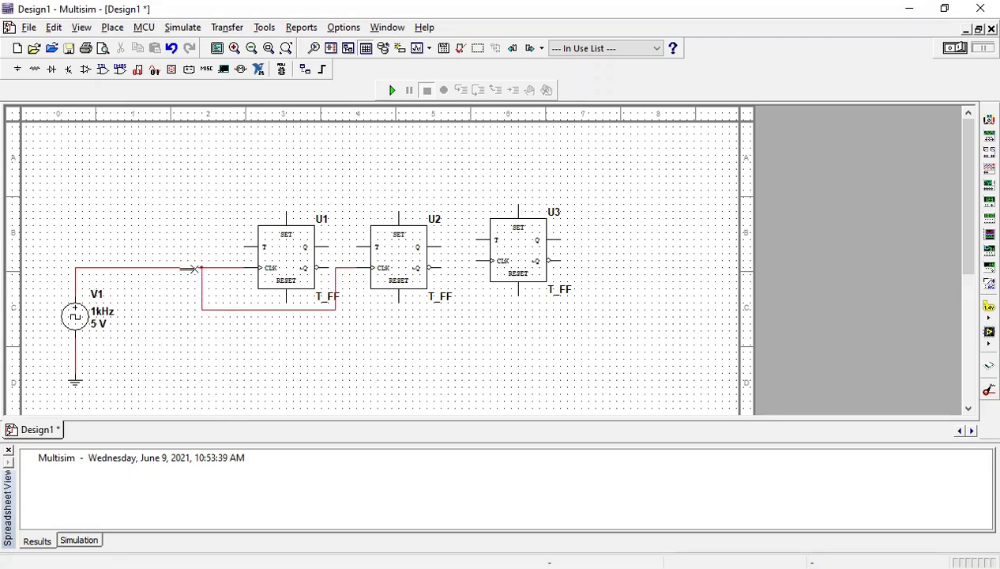
click(474, 260)
click(335, 309)
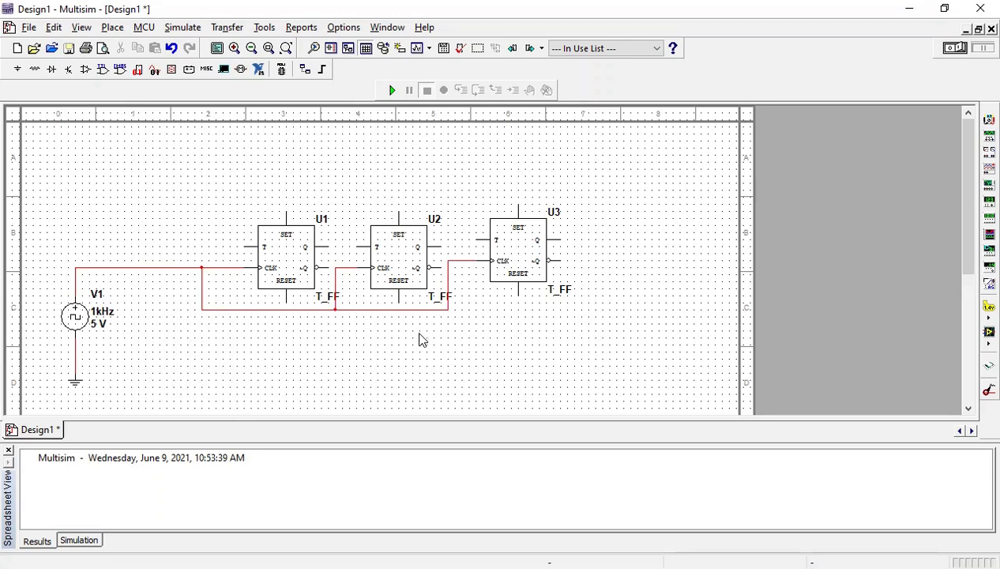
Lower the shared clock wire segments below U1 and U2, and delete the wire to U3's CLK input.
click(298, 261)
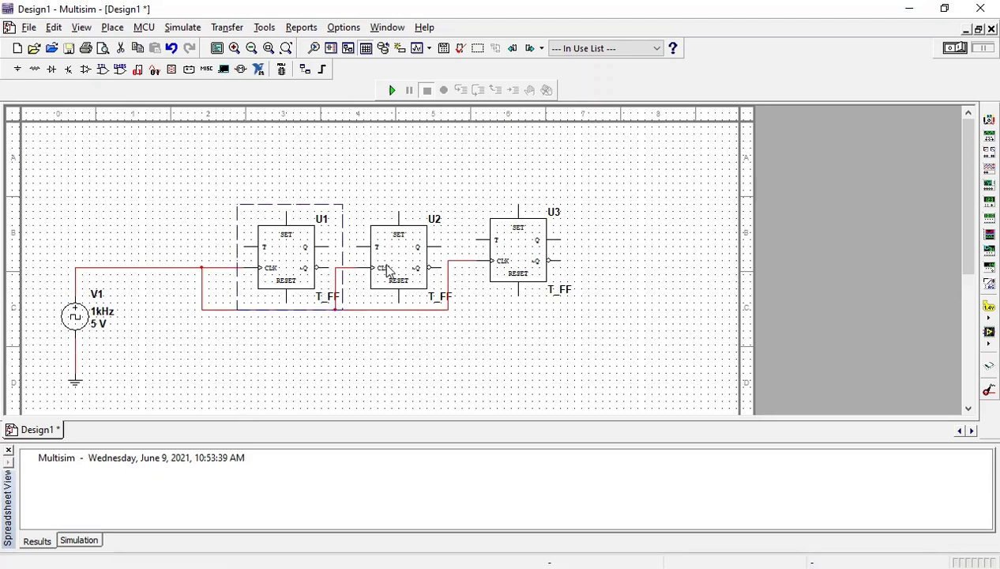
click(398, 310)
drag(398, 310, 400, 351)
drag(297, 309, 295, 344)
click(353, 326)
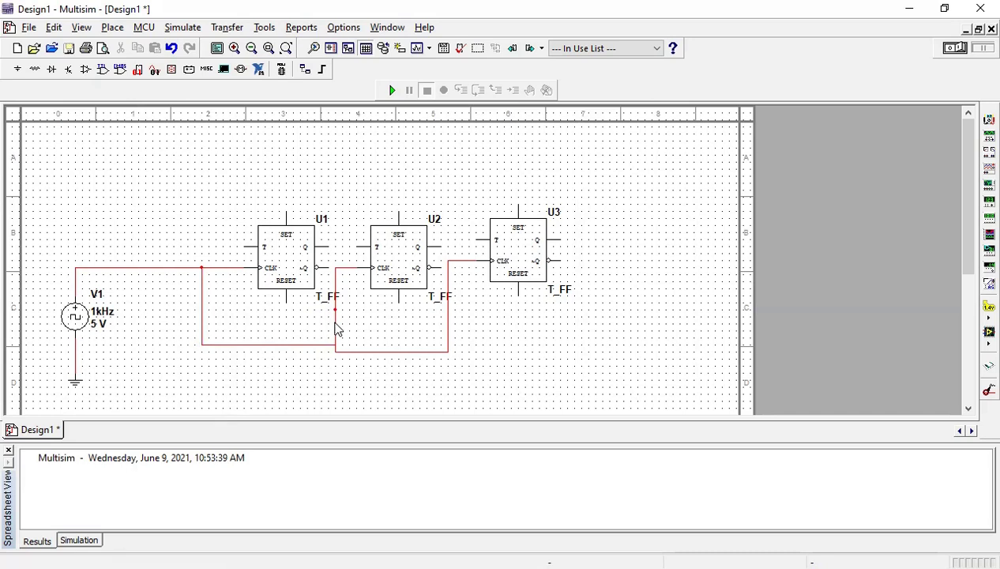
right_click(335, 325)
click(351, 333)
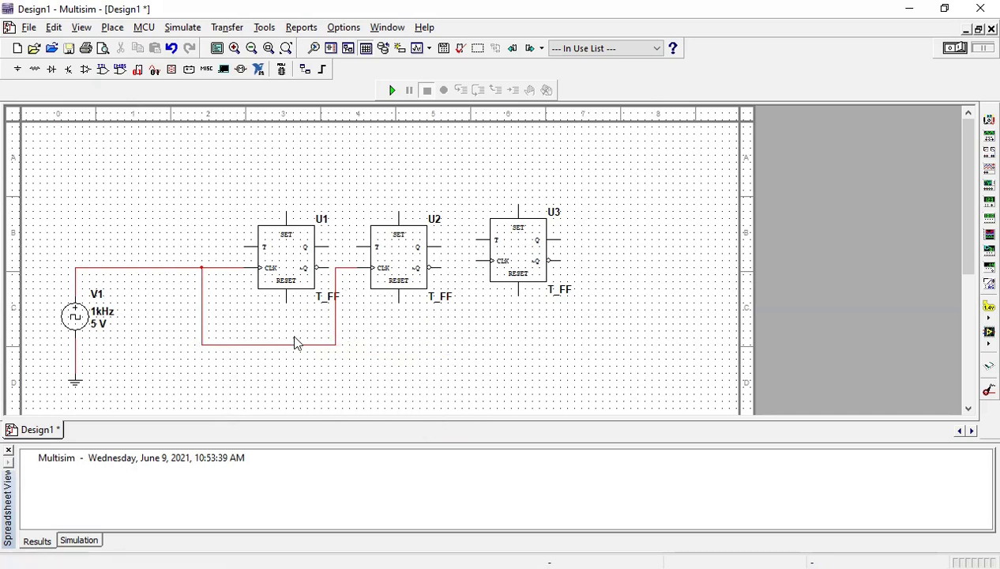
Lower the clock wire leading to U2 further and shift U1 slightly left and down.
drag(292, 344, 296, 371)
click(281, 295)
drag(268, 290, 246, 304)
click(270, 360)
click(248, 285)
key(Up)
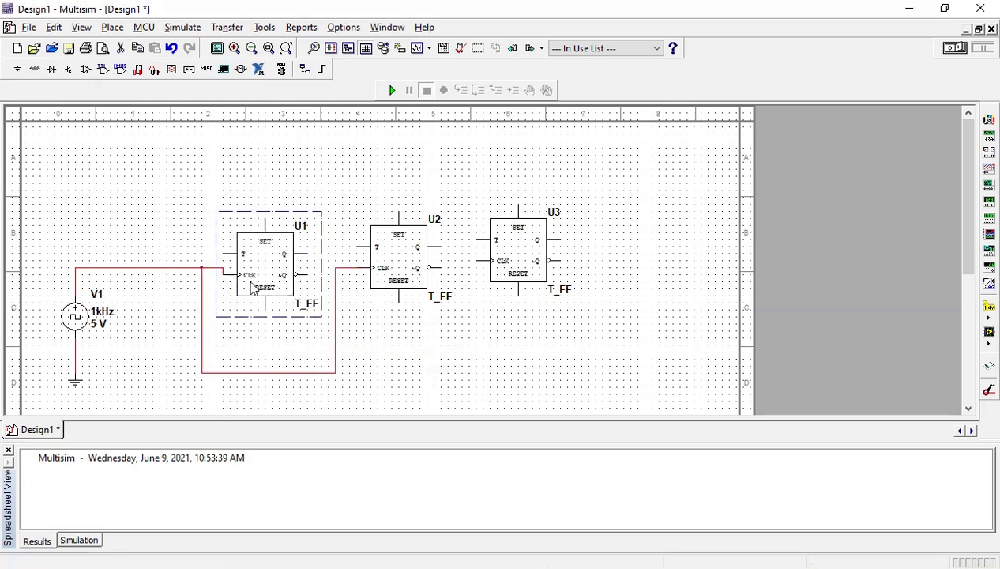
Lower the clock source's horizontal wire segment and delete the branch wire to U2's CLK input.
click(180, 270)
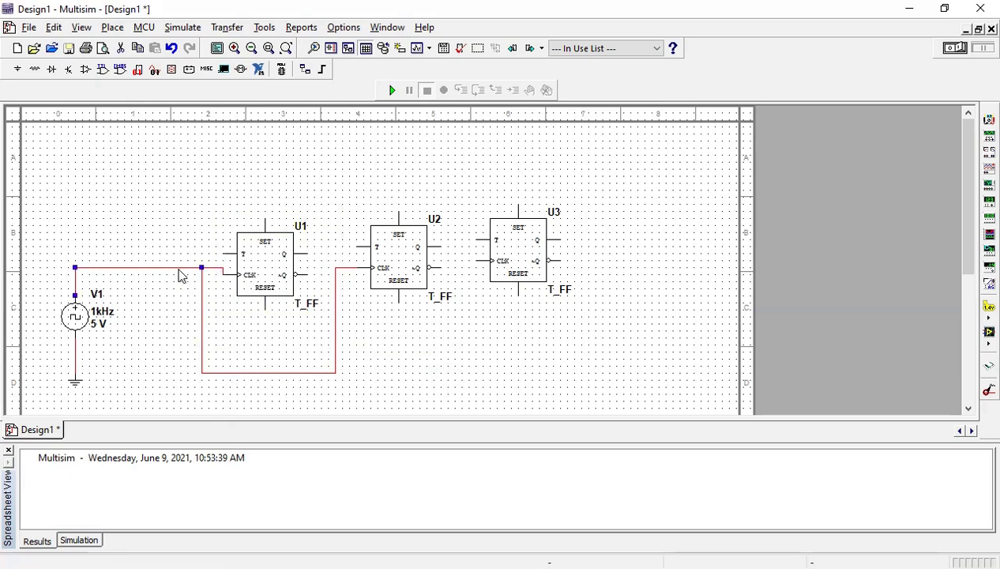
drag(178, 274, 179, 281)
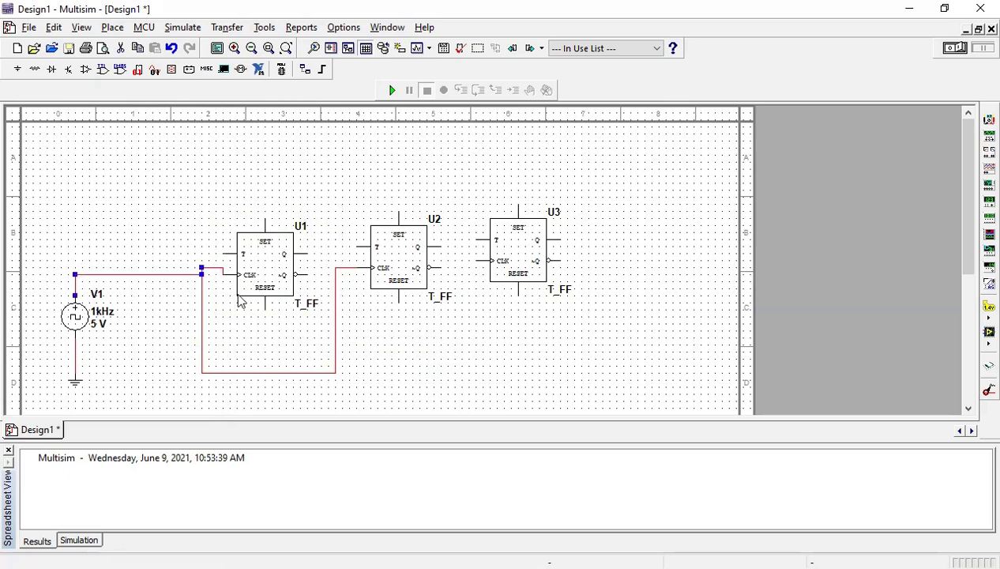
right_click(202, 314)
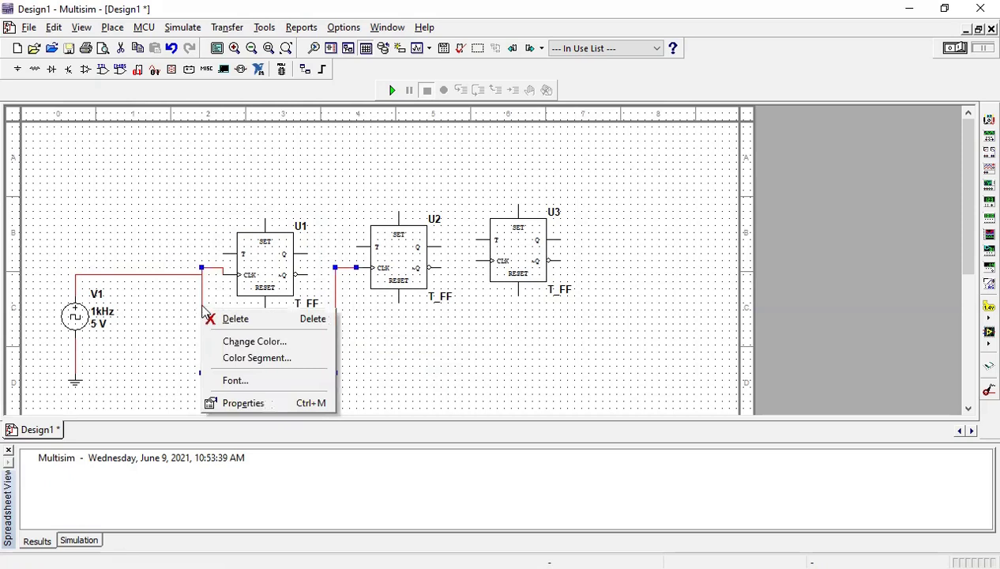
click(233, 319)
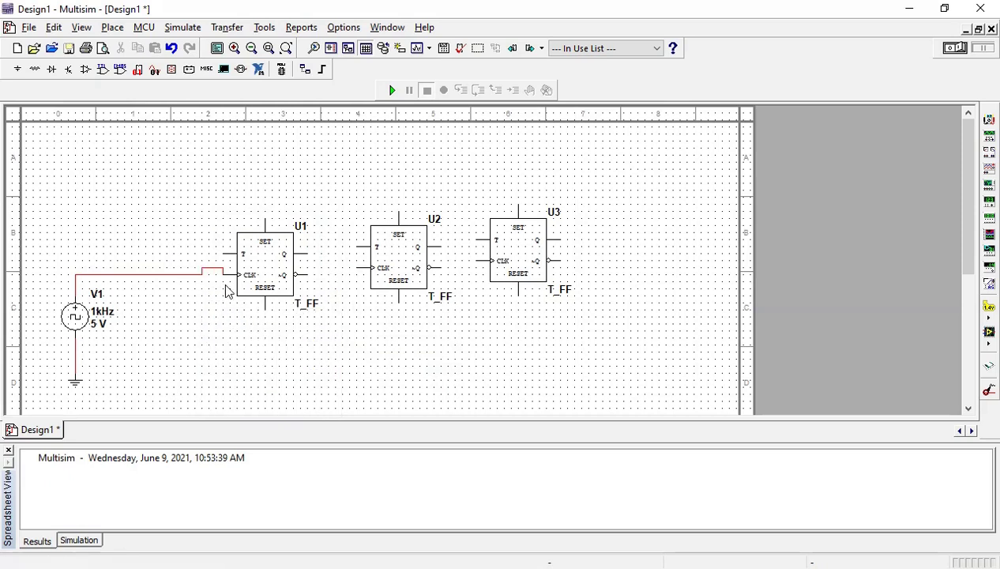
Realign U1 with U2 and wire the CLK inputs of U2 and U3 to the clock line.
drag(252, 276, 259, 273)
click(202, 340)
click(360, 268)
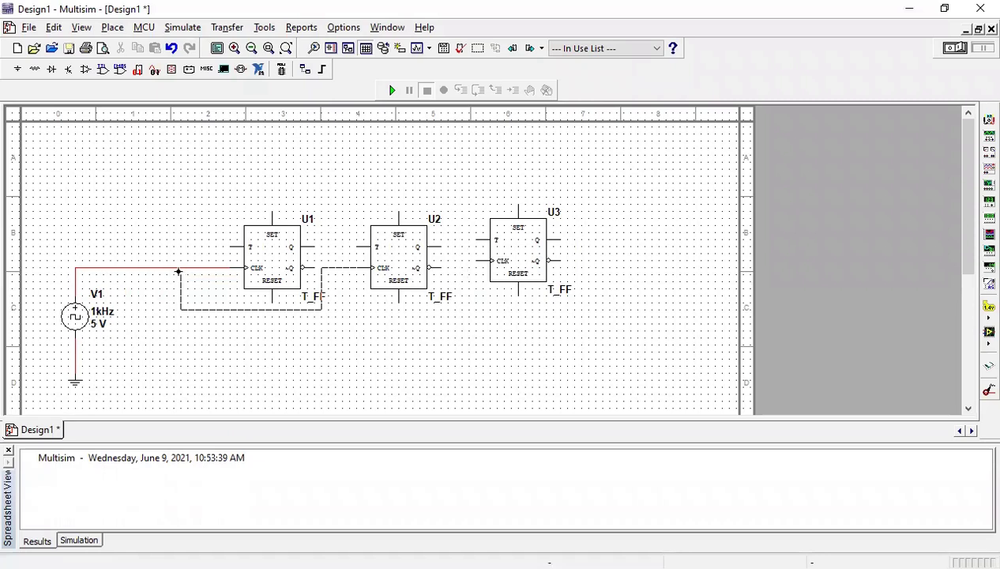
click(181, 271)
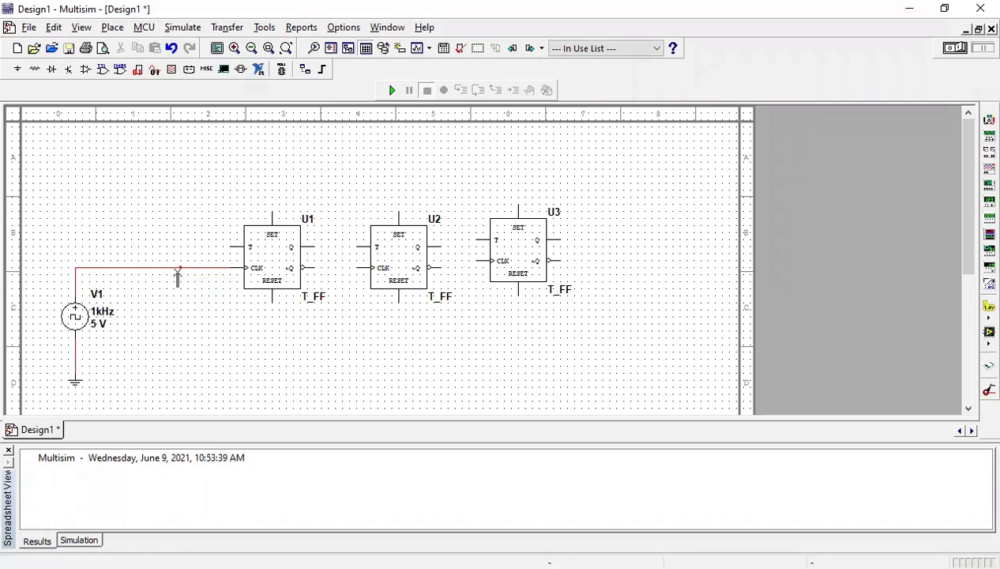
click(476, 260)
click(321, 310)
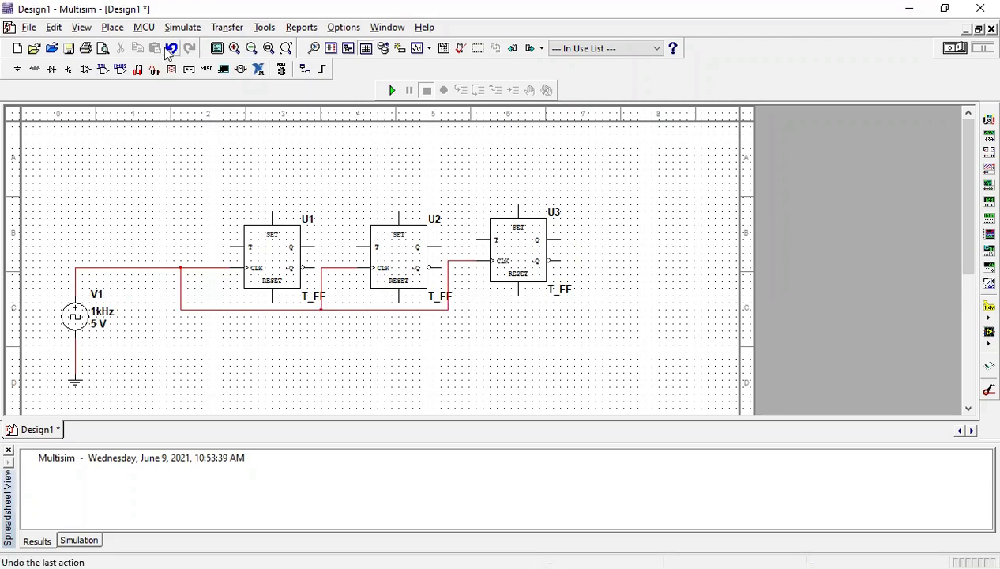
Place a PROBE_DIG_GREEN indicator below the clock line, between U1 and U2.
click(112, 27)
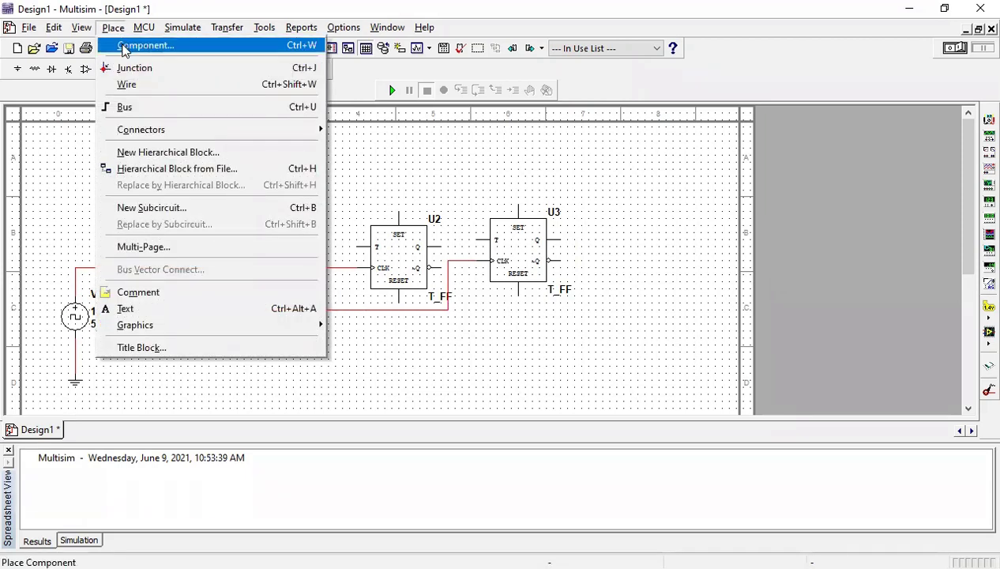
click(123, 46)
click(262, 156)
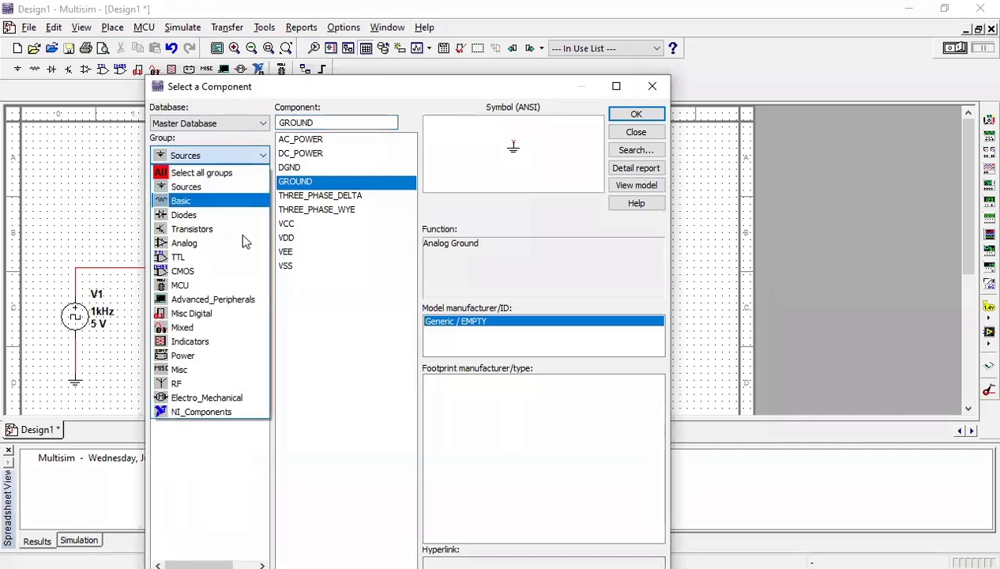
click(235, 342)
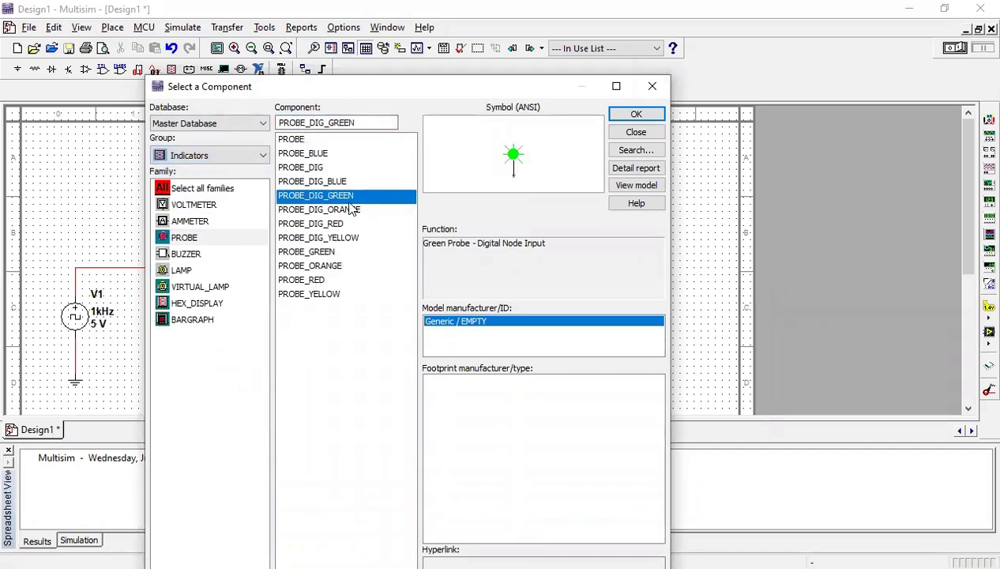
click(635, 112)
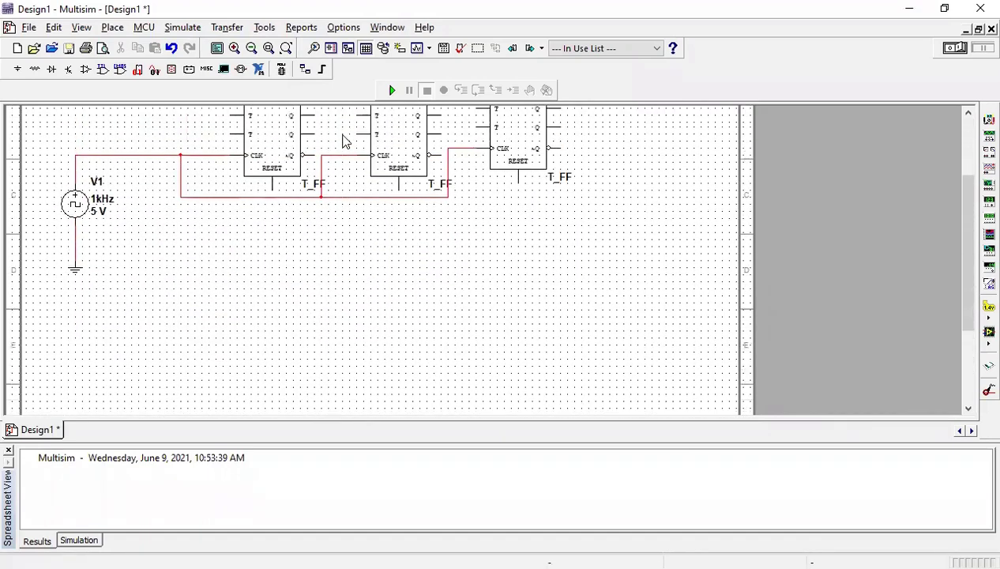
click(327, 362)
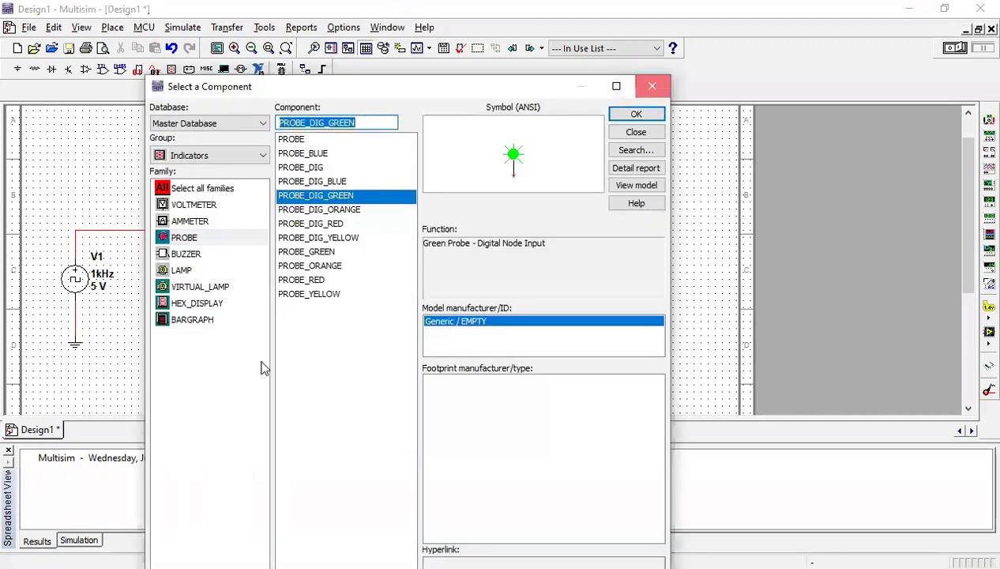
key(Escape)
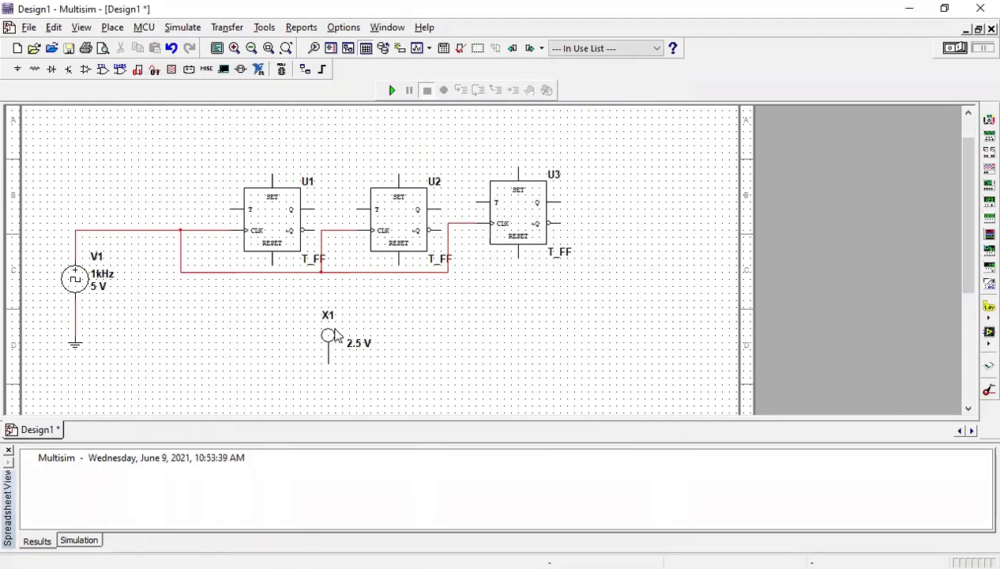
Copy the green digital probe and paste two more in a row beside it, beneath U2 and U3.
right_click(330, 335)
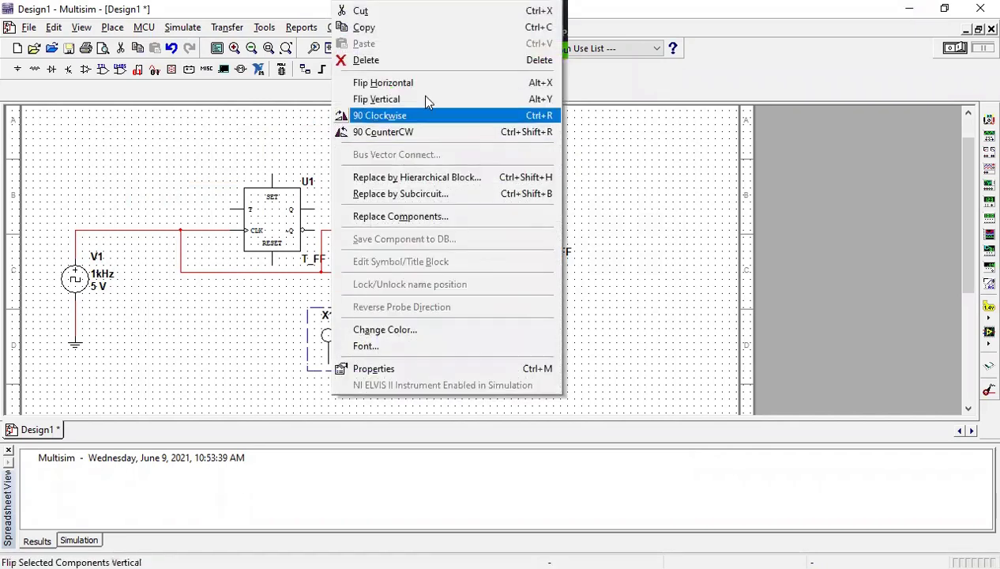
click(425, 311)
click(439, 349)
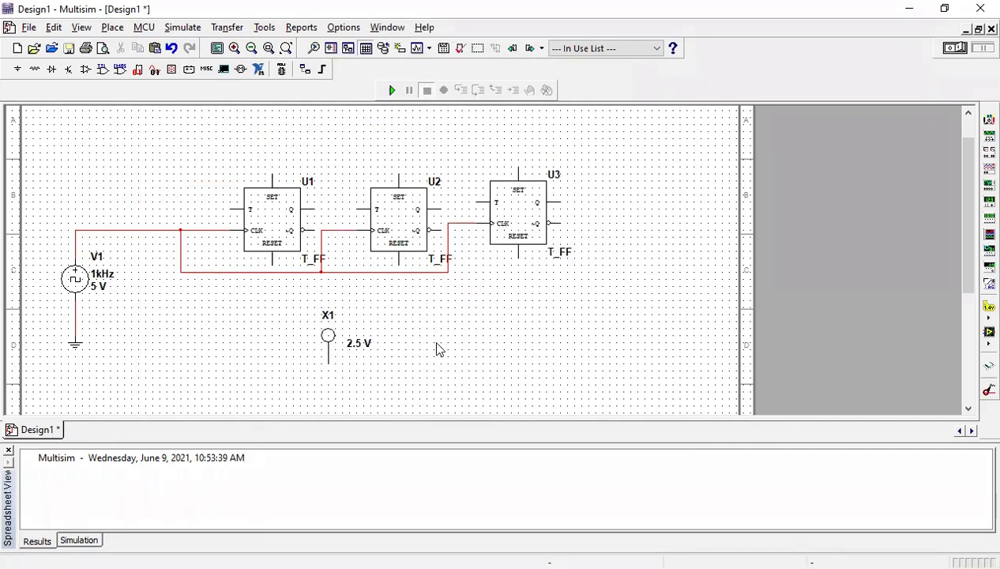
key(ctrl+v)
click(457, 355)
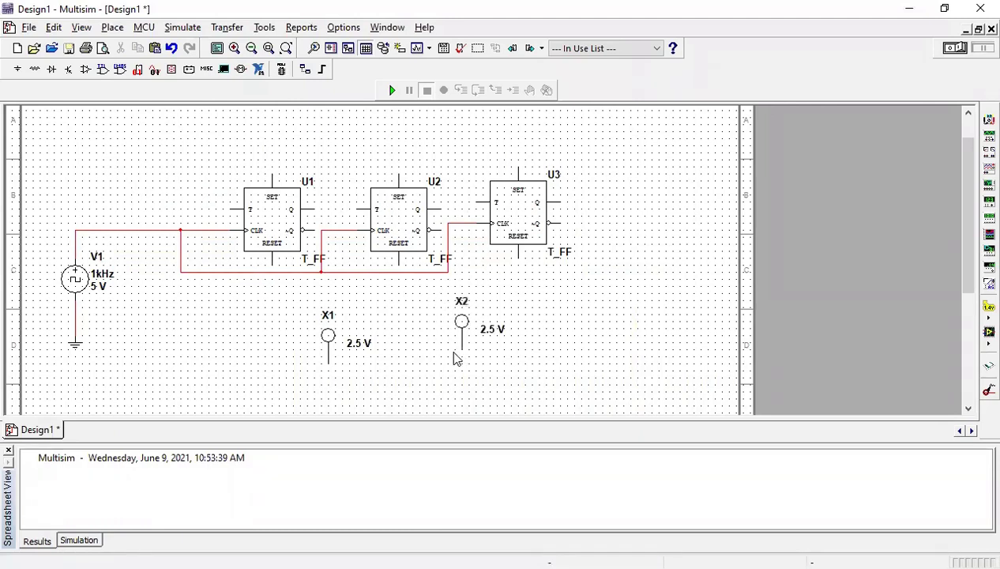
drag(457, 328, 442, 349)
click(549, 342)
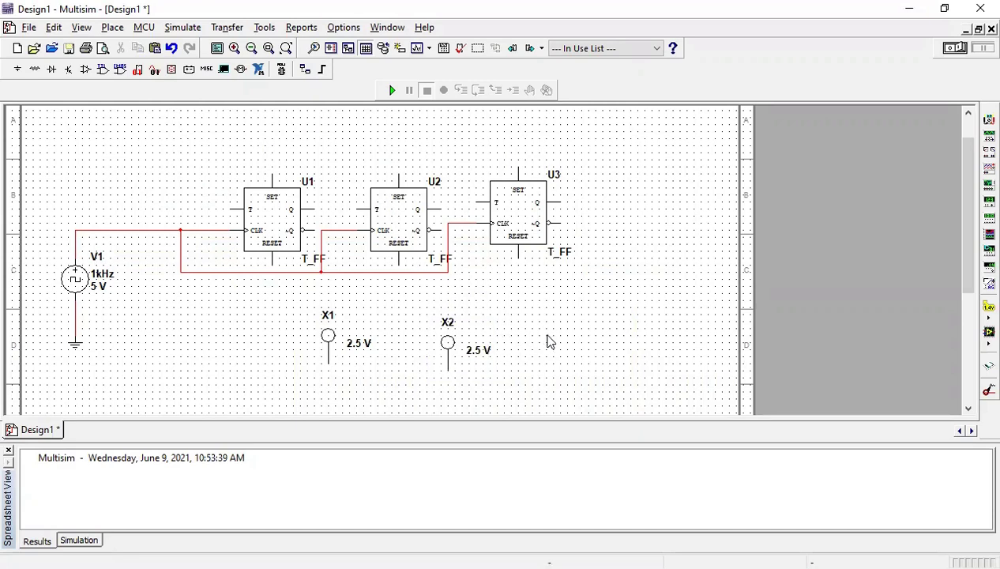
key(ctrl+v)
key(Escape)
click(551, 350)
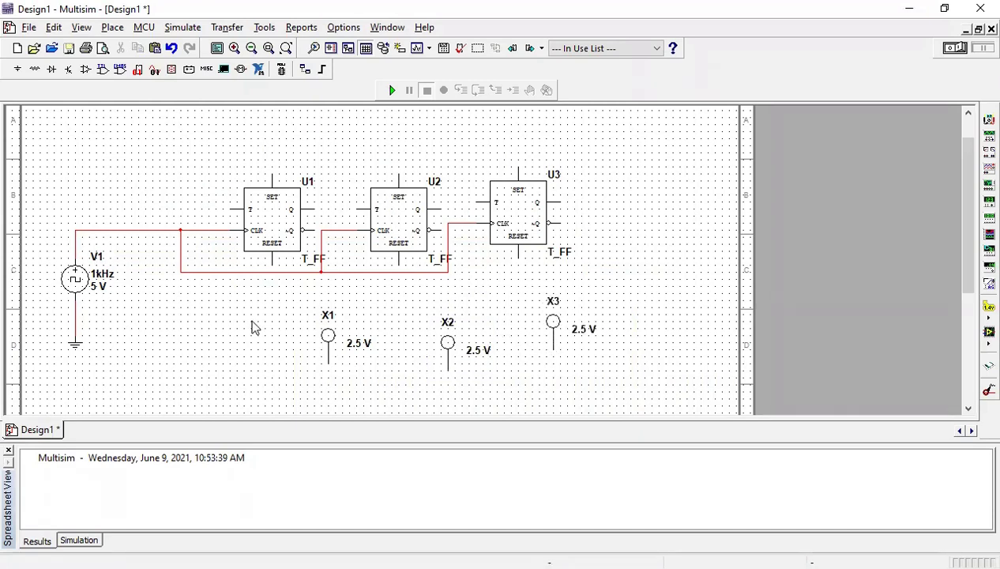
Place a VDD power source above the clock source V1.
click(17, 69)
click(286, 237)
click(636, 114)
click(98, 184)
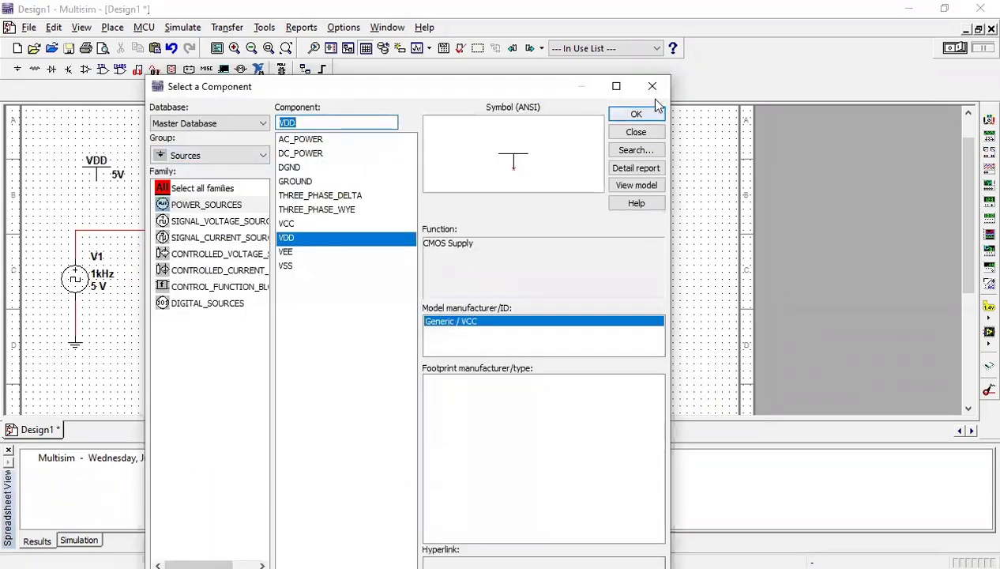
click(652, 87)
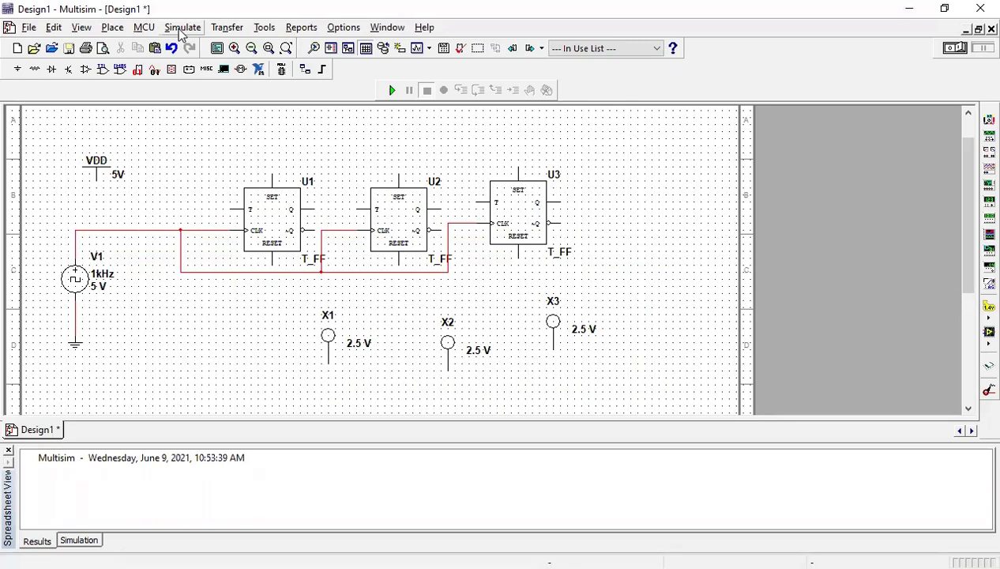
Open the component browser again and list the components from all groups.
click(118, 32)
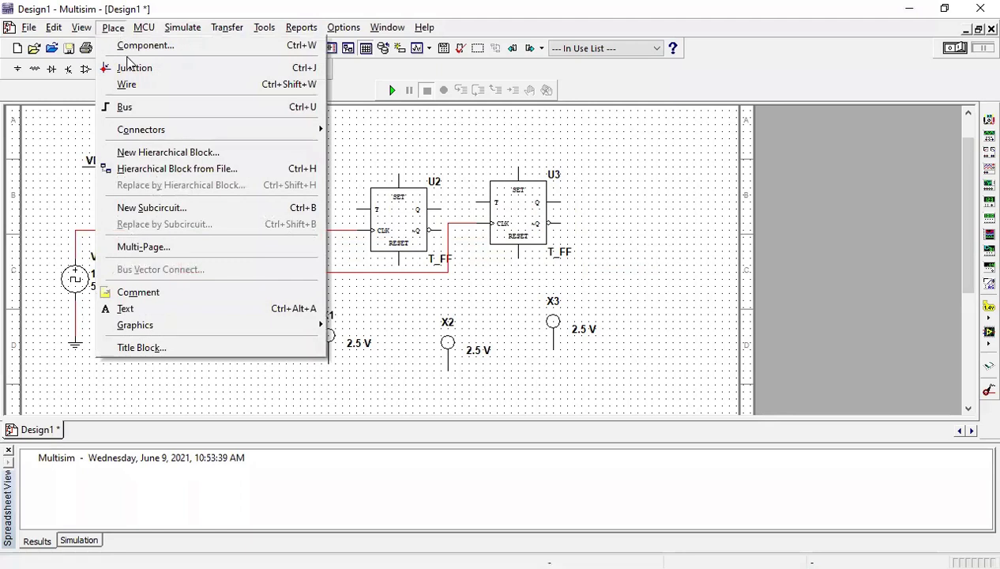
click(129, 48)
click(321, 123)
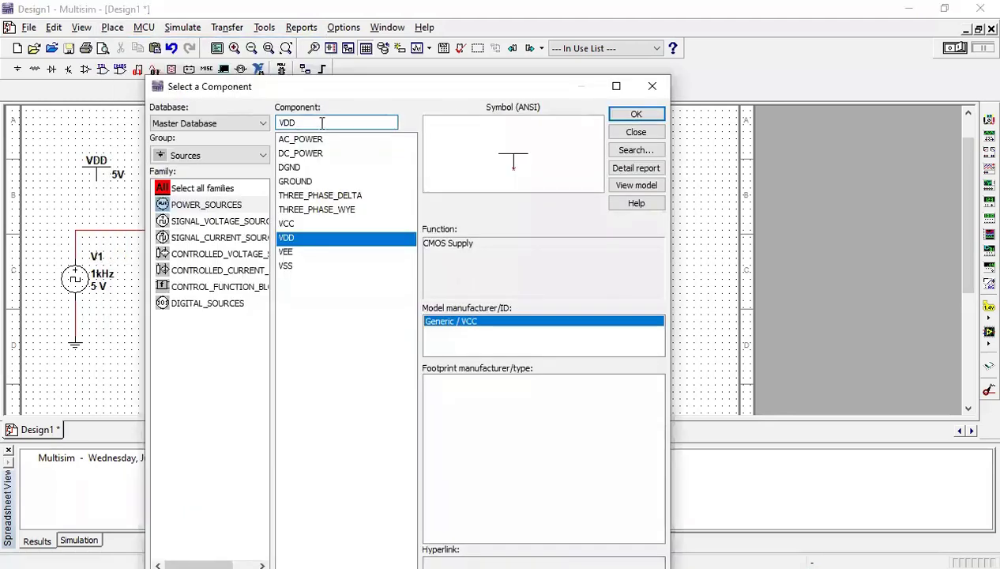
click(263, 156)
click(241, 175)
double_click(320, 124)
text(Clock)
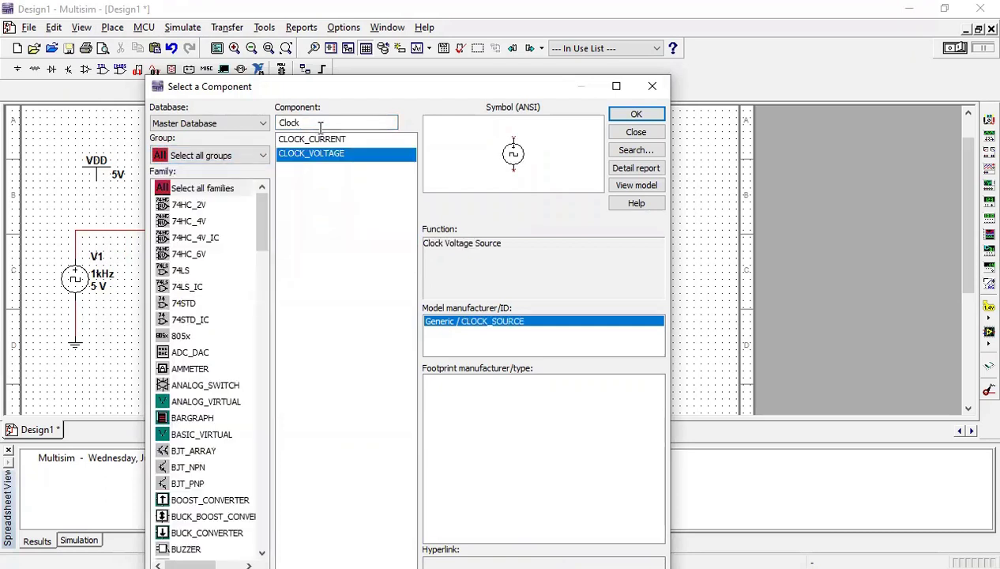
key(BackSpace)
key(BackSpace)
key(BackSpace)
key(BackSpace)
Find INTERACTIVE_DIGITAL_CONSTANT with the filter "int" and place one above VDD.
text(int)
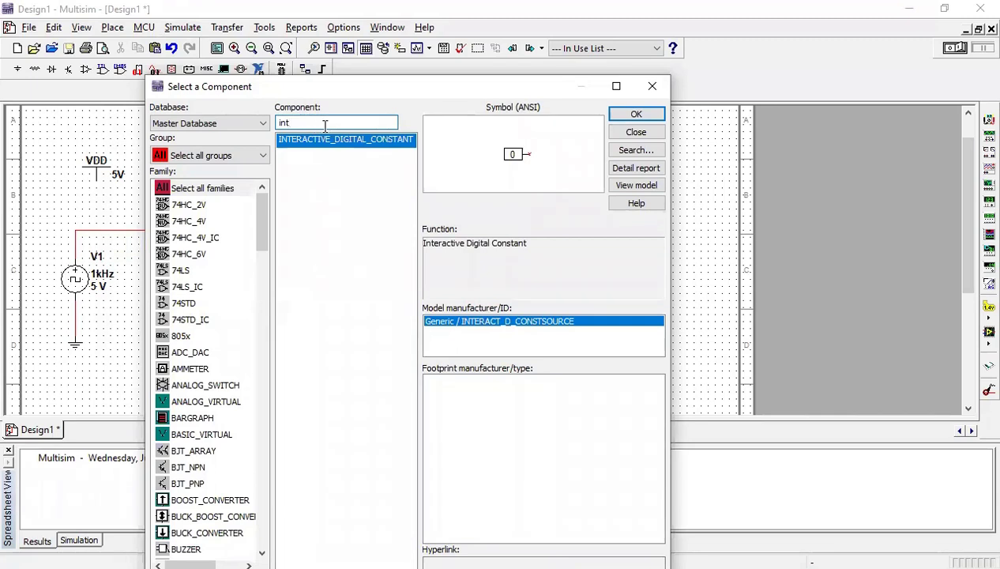
click(641, 113)
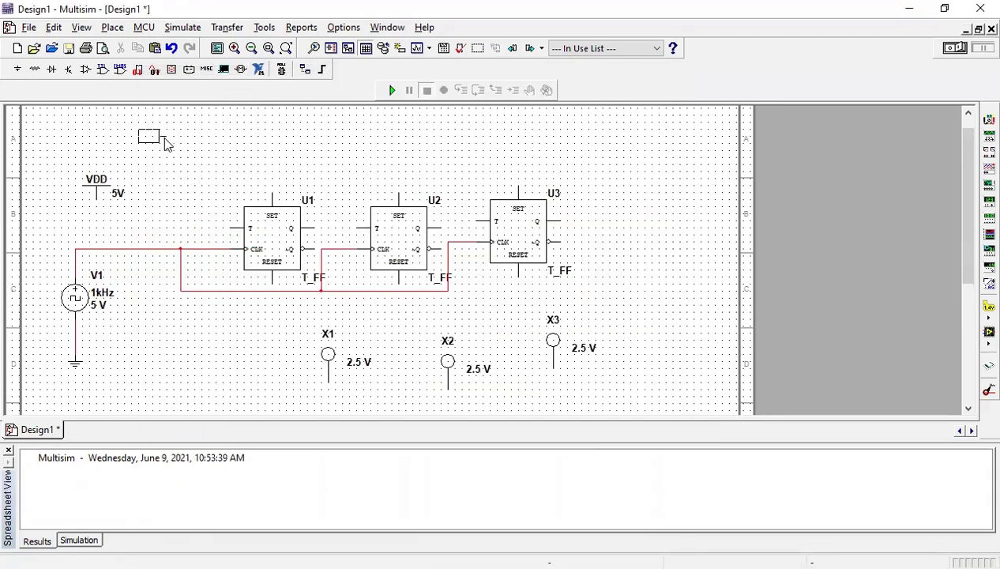
click(163, 150)
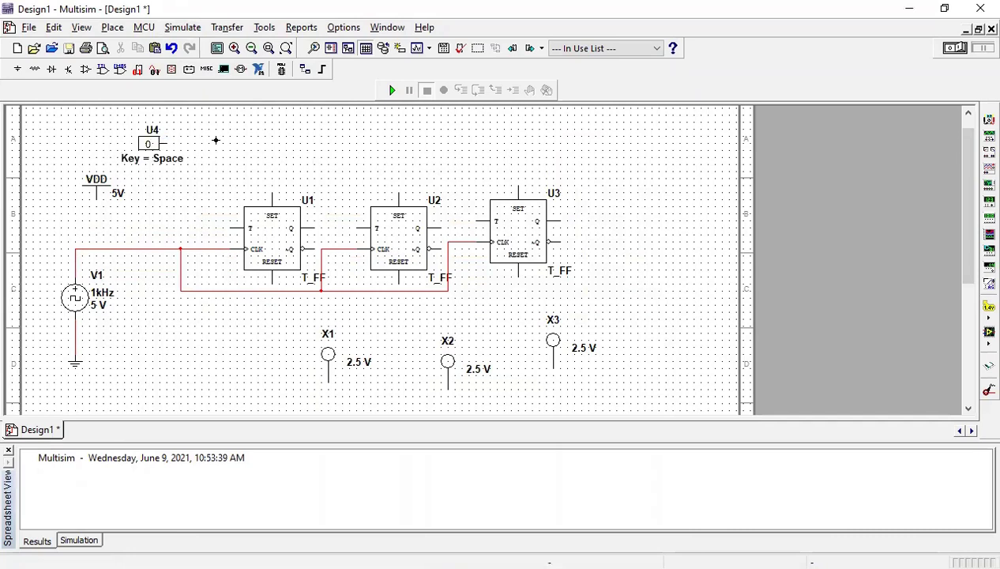
click(652, 87)
Change the interactive digital constant's RefDes to M.
double_click(149, 128)
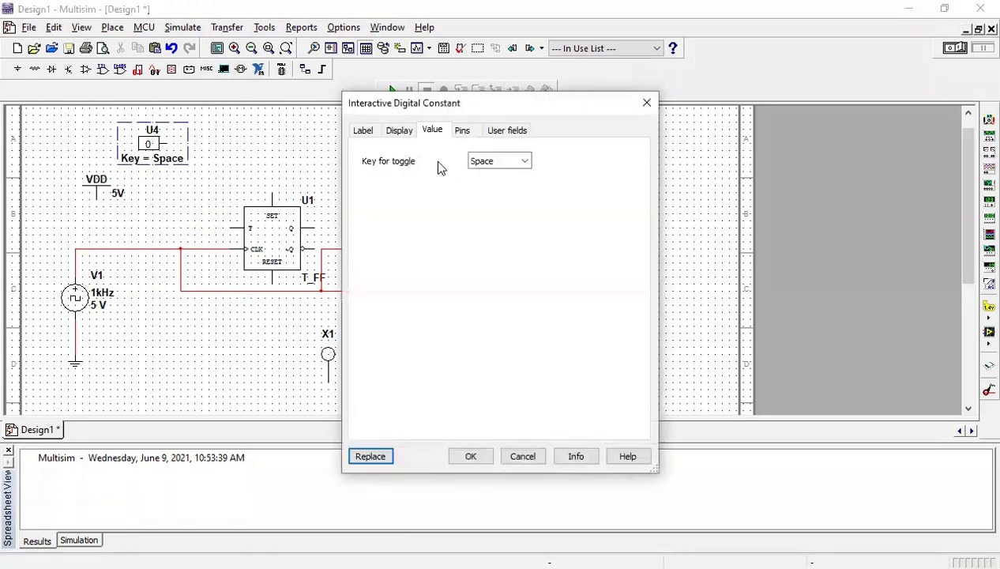
click(363, 131)
click(396, 175)
key(BackSpace)
key(BackSpace)
text(U4)
key(BackSpace)
key(BackSpace)
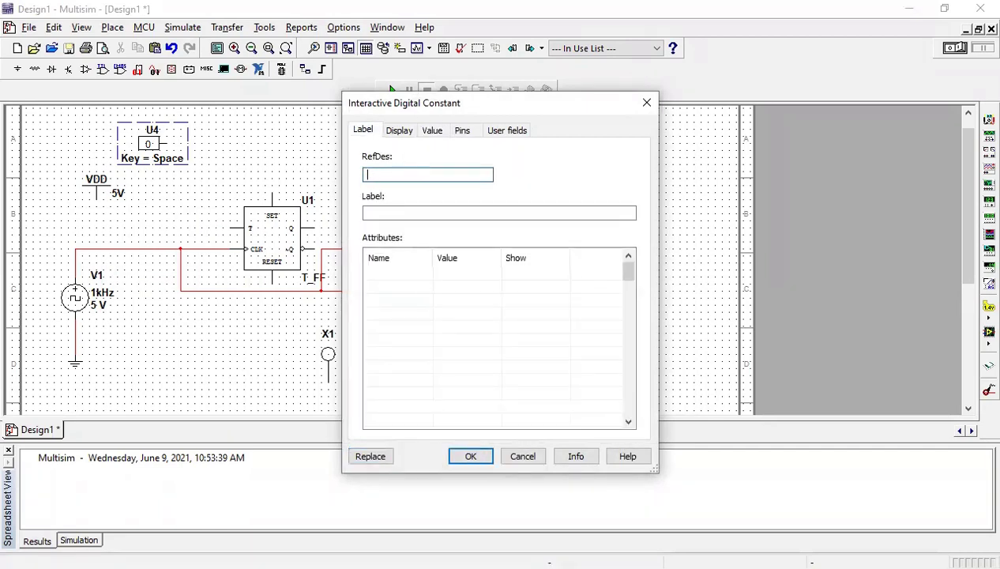
text(M)
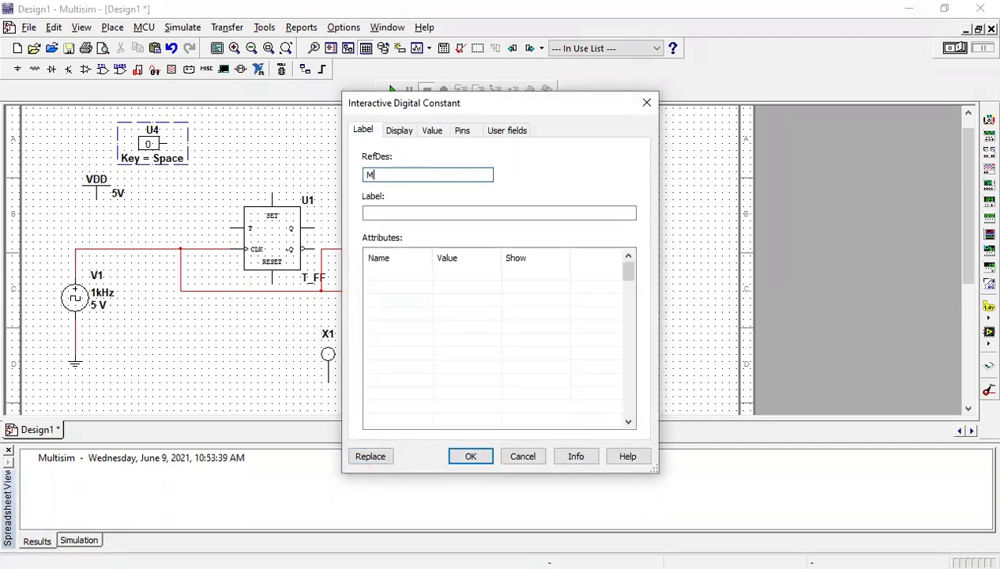
click(471, 457)
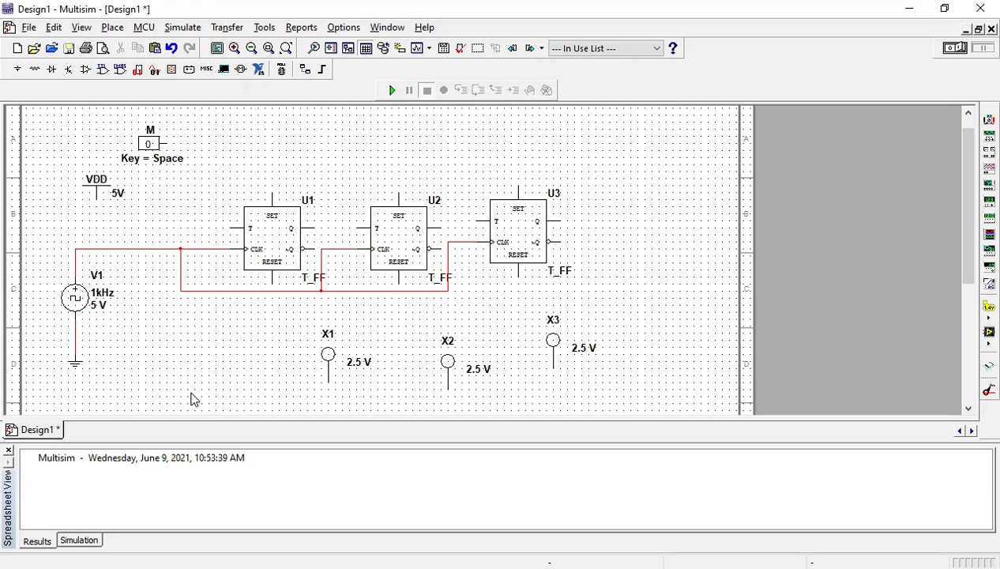
Place a NOT gate beside the digital constant M and wire M's output to the gate's input.
click(109, 27)
click(116, 45)
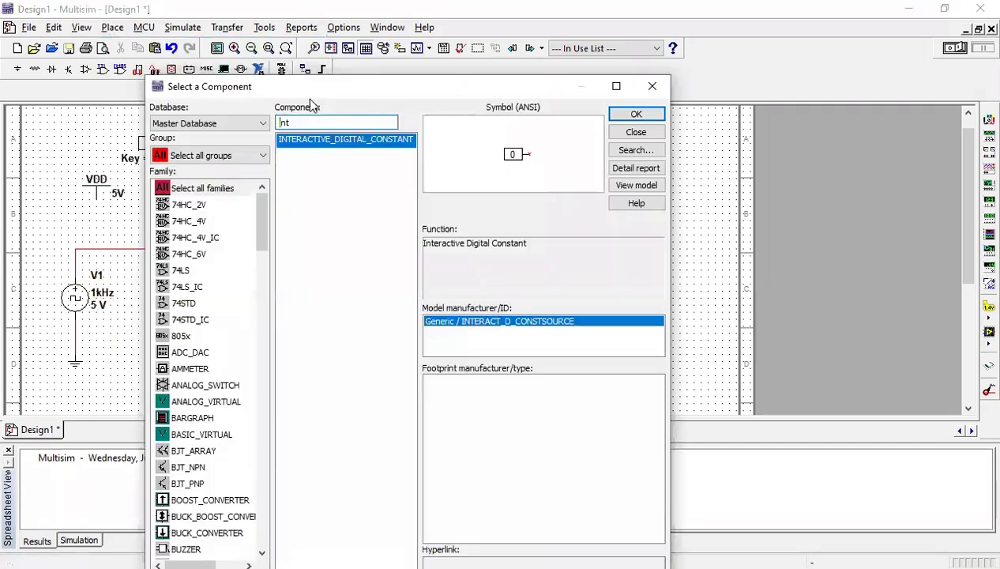
key(BackSpace)
key(BackSpace)
key(BackSpace)
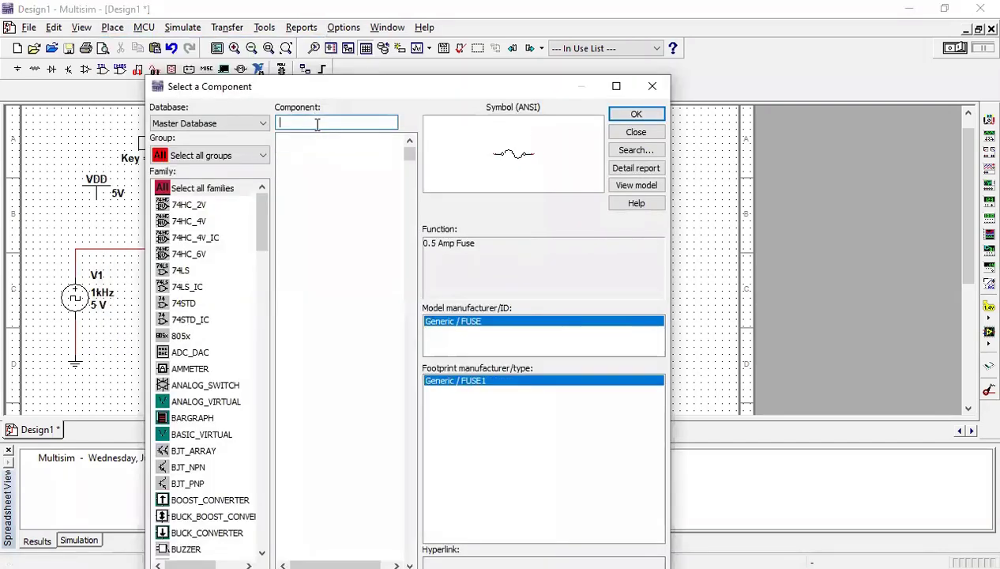
text(N)
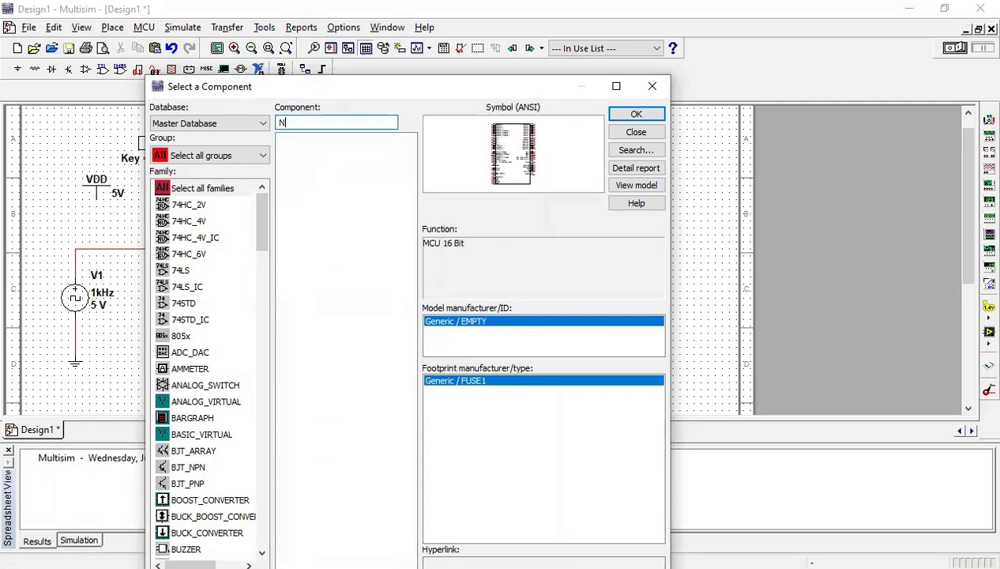
text(OT)
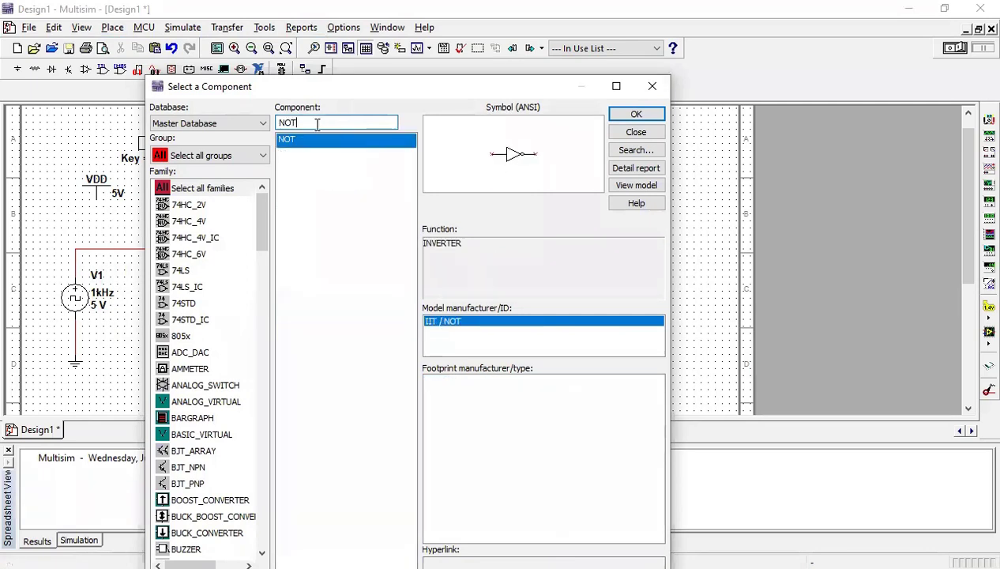
click(624, 116)
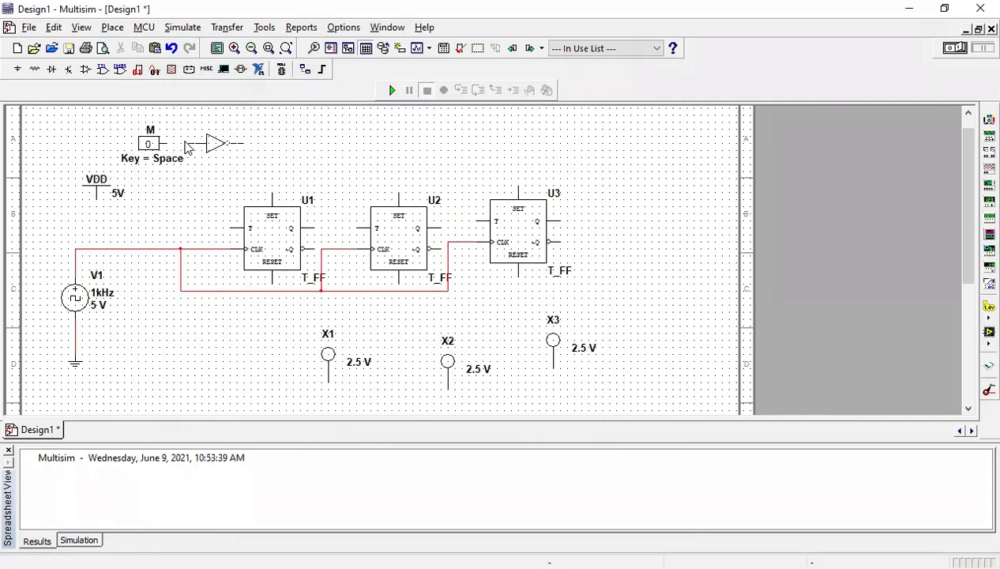
click(184, 140)
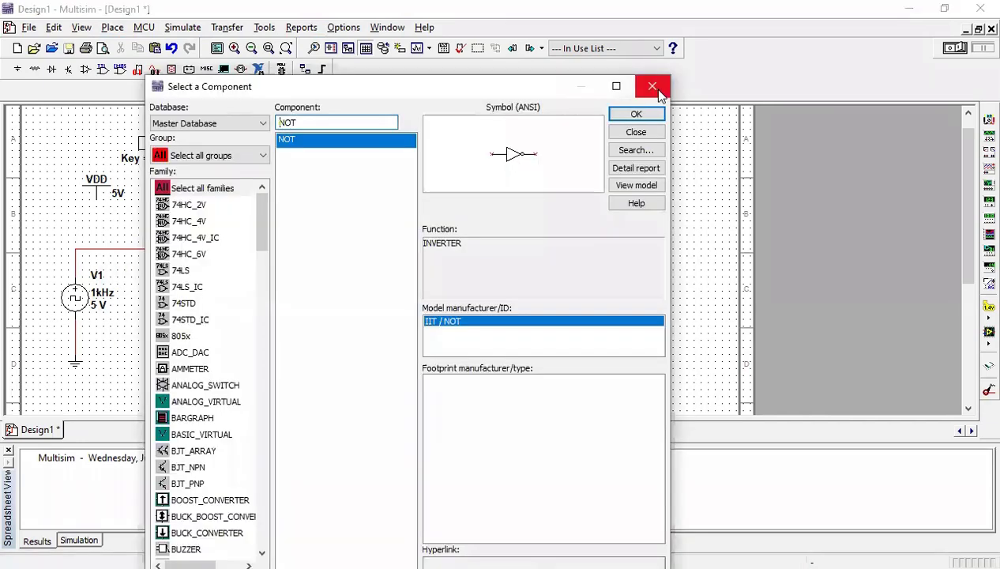
click(649, 89)
click(166, 143)
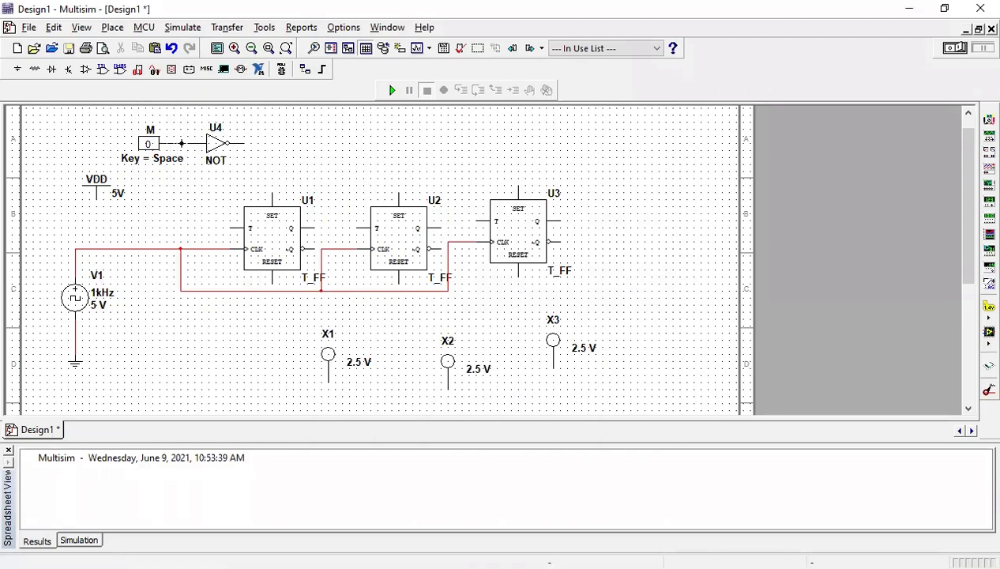
click(190, 143)
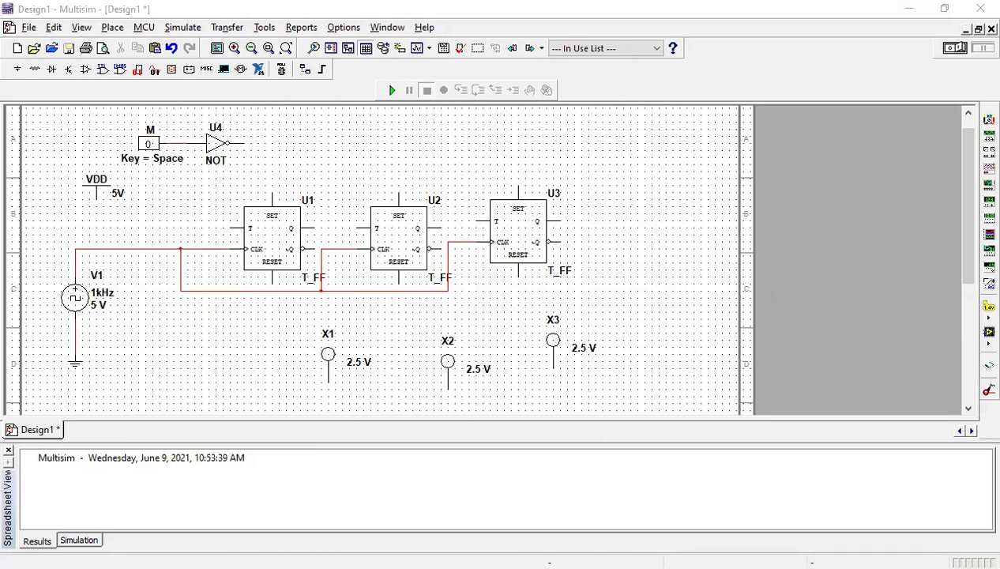
Switch to the scanned truth table in Adobe Acrobat Reader, box TA = 1, tick the TA column, and draw arrows to the TC and TB equations.
key(alt+Tab)
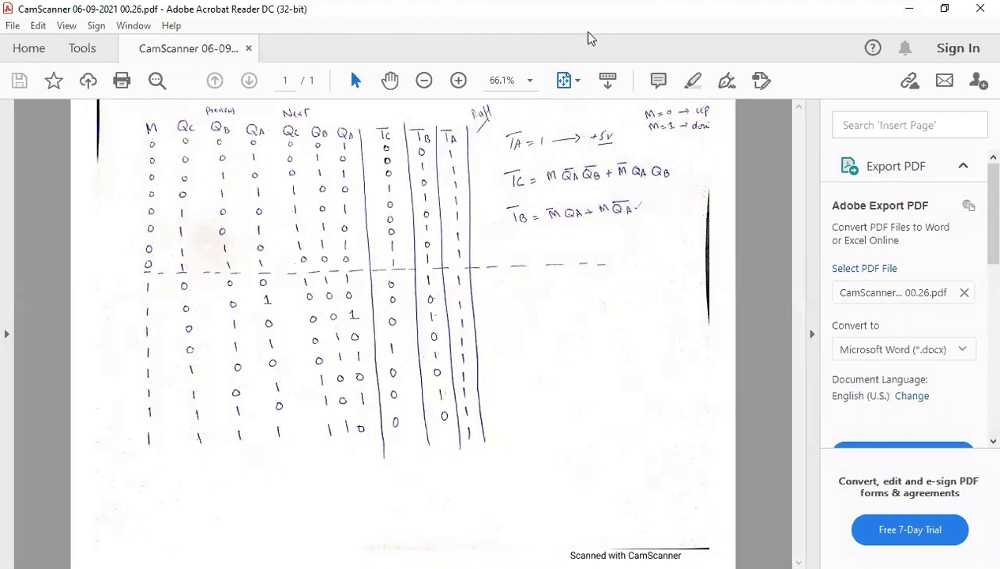
key(ctrl+shift+1)
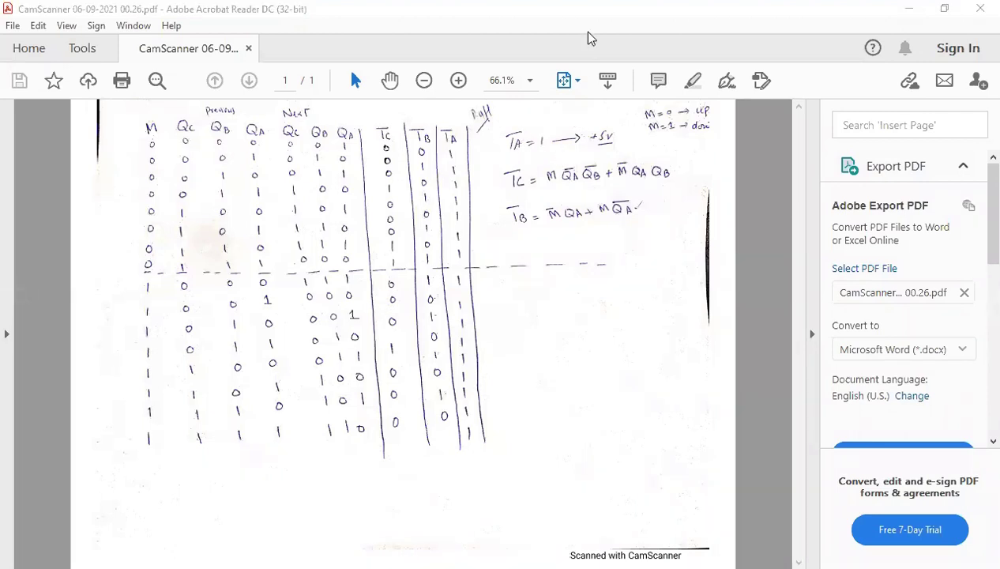
mouse_move(616, 121)
mouse_down()
mouse_move(494, 126)
mouse_move(507, 150)
mouse_move(562, 156)
mouse_move(623, 143)
mouse_move(620, 123)
mouse_up()
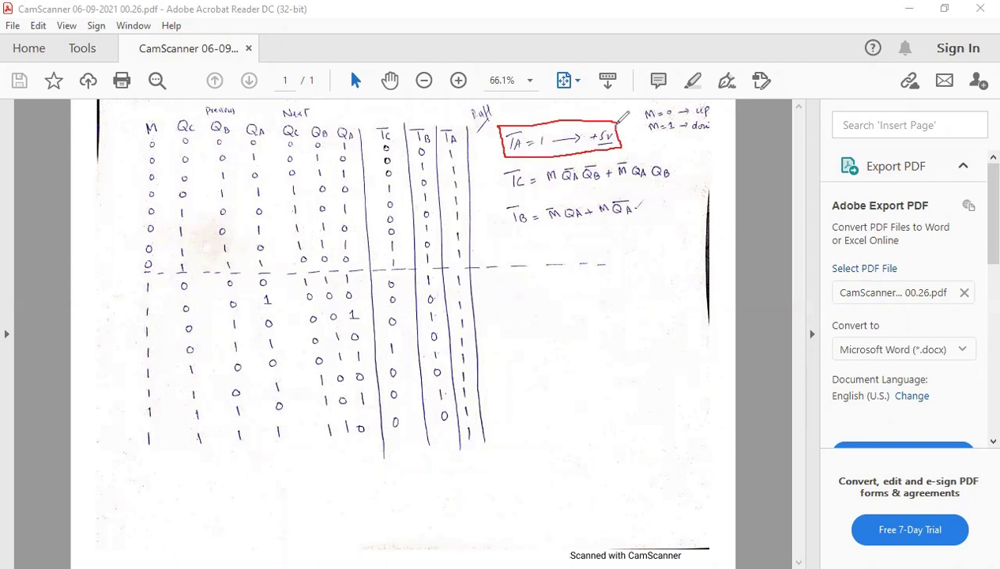
drag(457, 148, 469, 136)
drag(476, 181, 506, 177)
drag(491, 170, 490, 189)
mouse_move(484, 221)
mouse_down()
mouse_move(515, 220)
mouse_move(504, 224)
mouse_up()
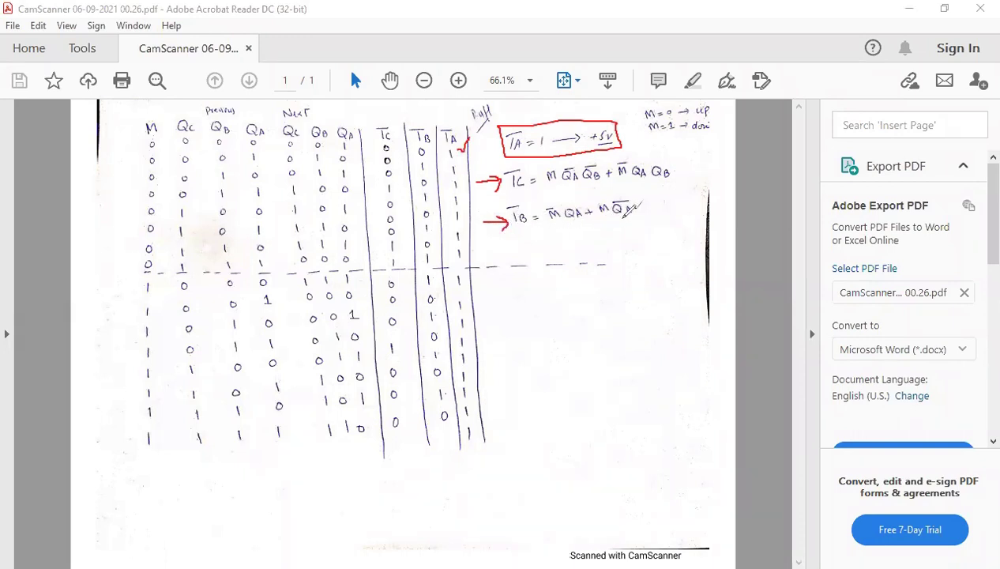
Tick off the TC, TB and TA equations on the scanned page.
drag(673, 167, 697, 150)
drag(648, 204, 672, 192)
drag(632, 139, 651, 126)
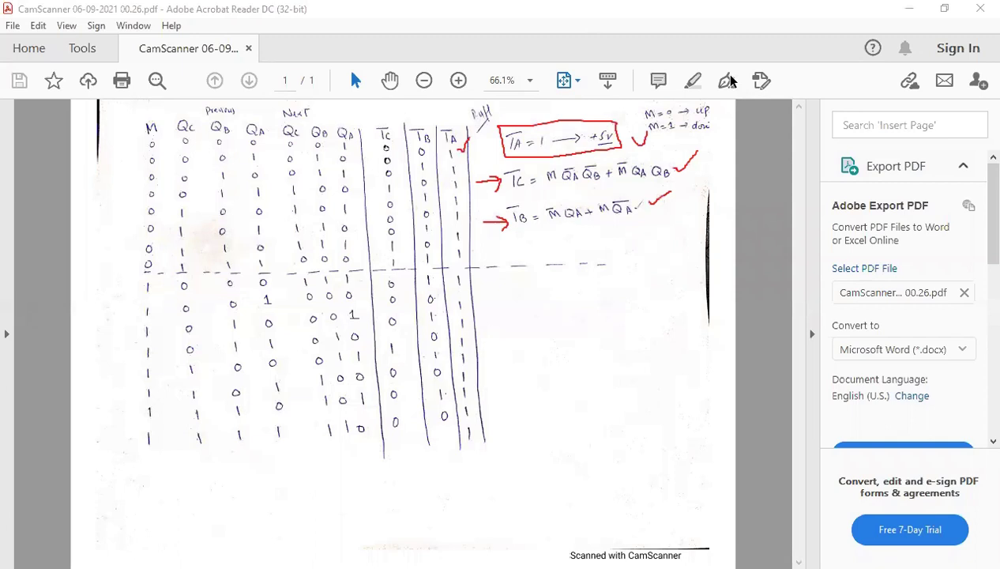
Switch to Multisim and place two AND2 gates, one above the other, beside the NOT gate.
key(alt+Tab)
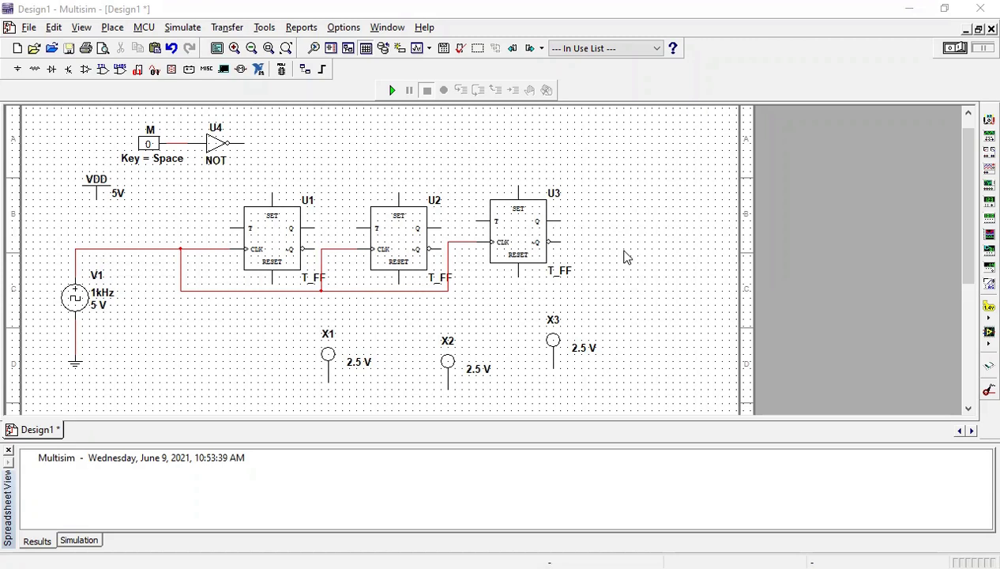
click(116, 33)
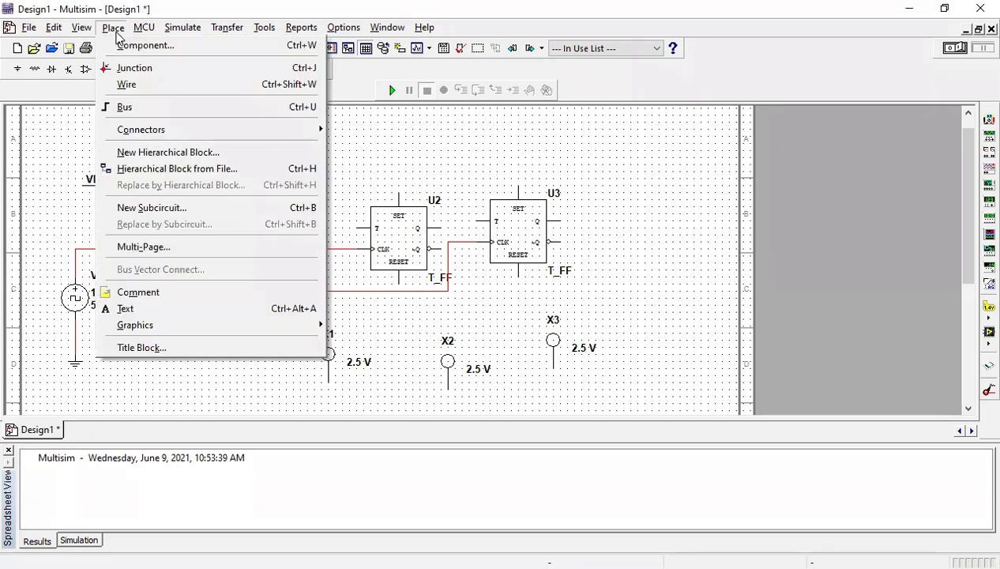
click(130, 44)
click(368, 123)
key(BackSpace)
key(BackSpace)
key(BackSpace)
text(AND)
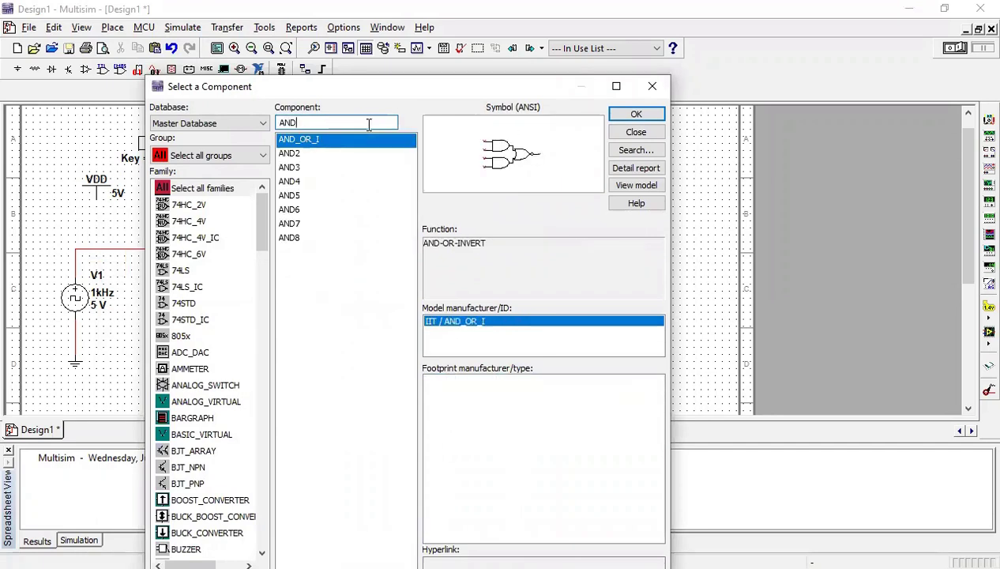
click(290, 154)
click(614, 116)
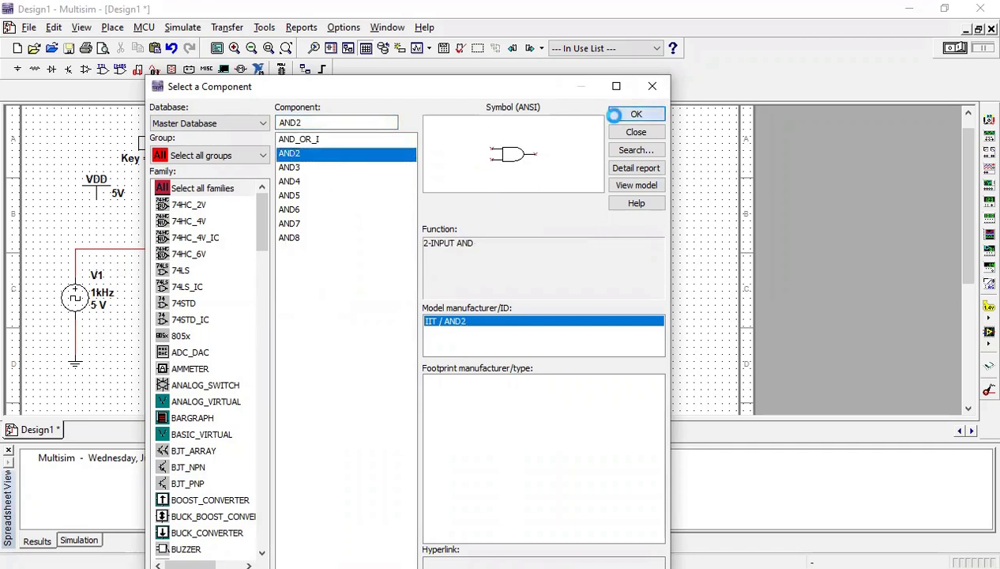
click(297, 154)
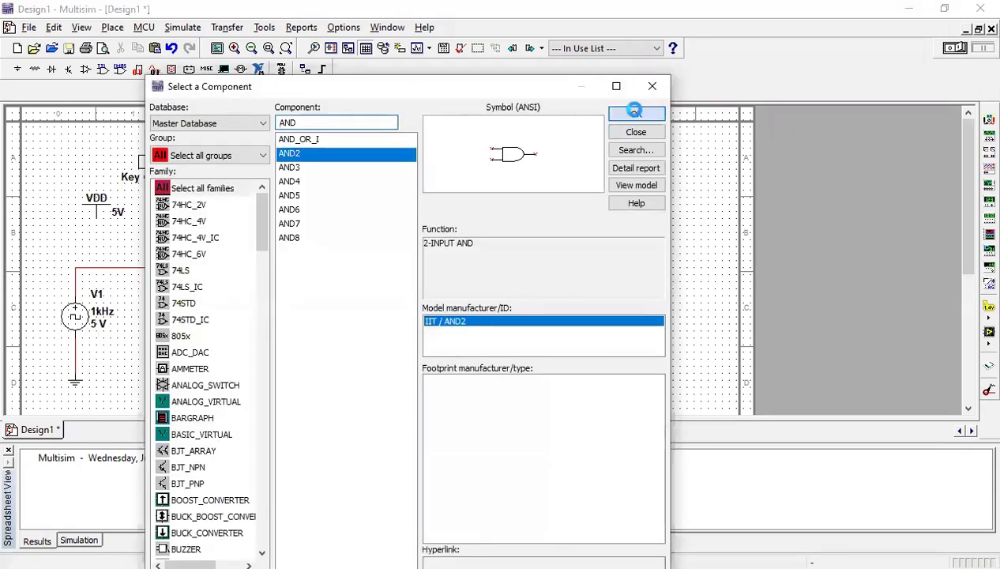
click(635, 111)
click(305, 190)
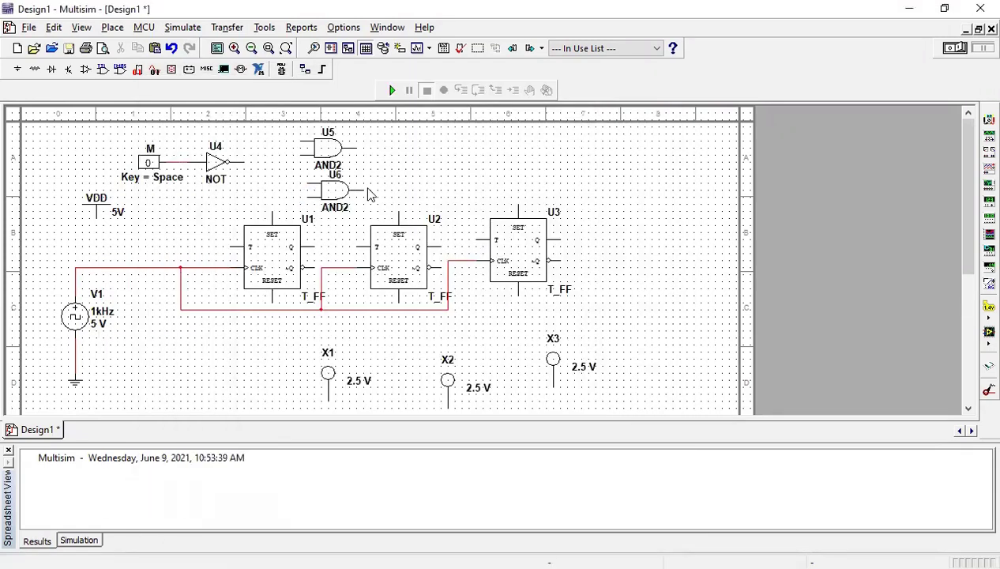
Place two more AND2 gates, one above the other, above the gap between flip-flops U2 and U3.
click(630, 108)
click(439, 157)
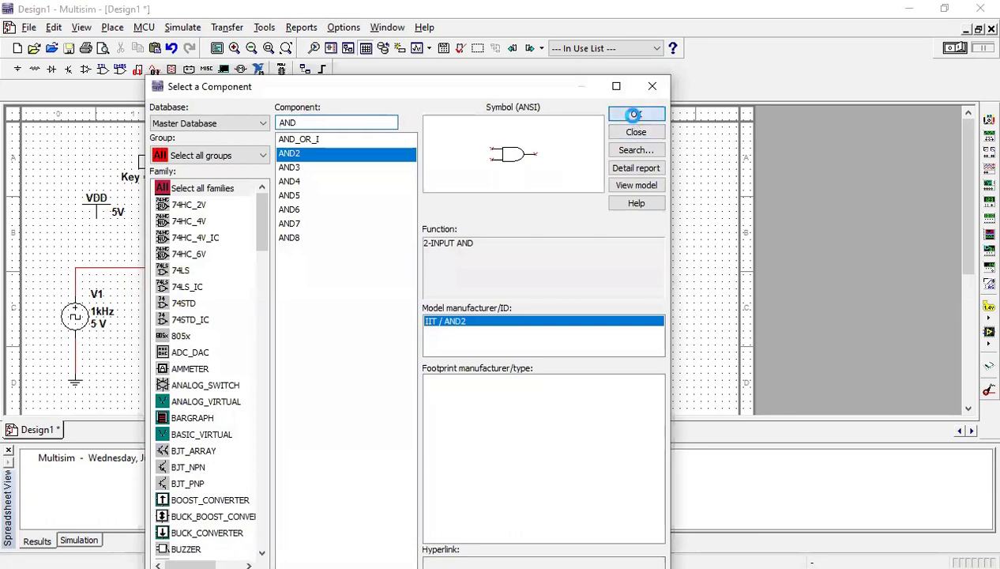
click(636, 131)
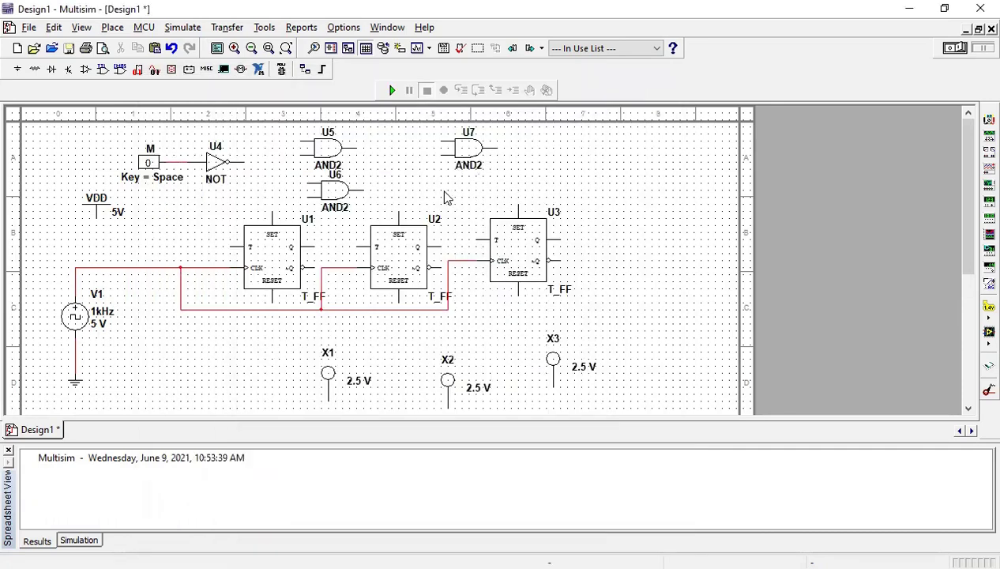
click(441, 189)
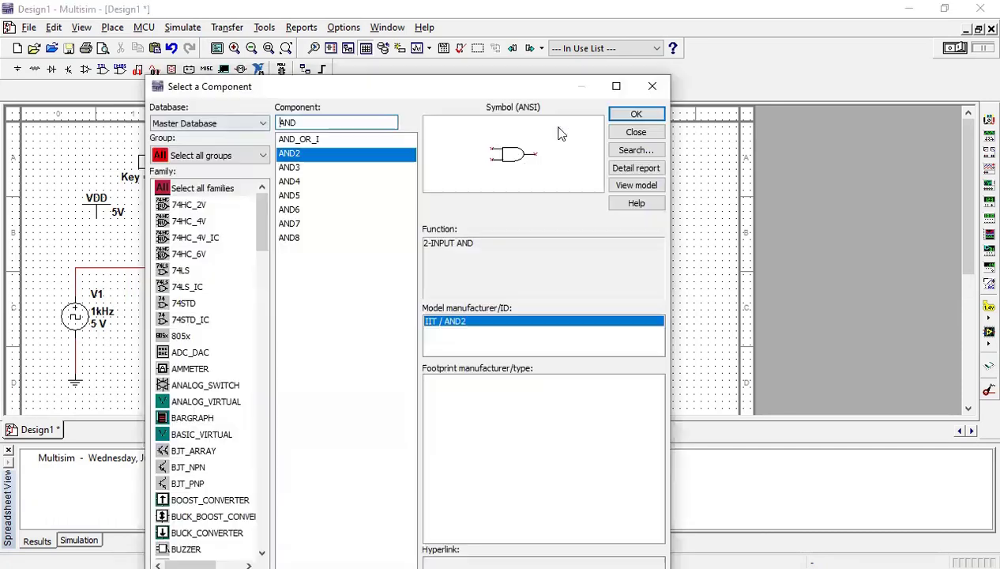
Find OR2 with the filter "OR" and place one beside AND gates U7 and U8.
key(BackSpace)
key(BackSpace)
key(BackSpace)
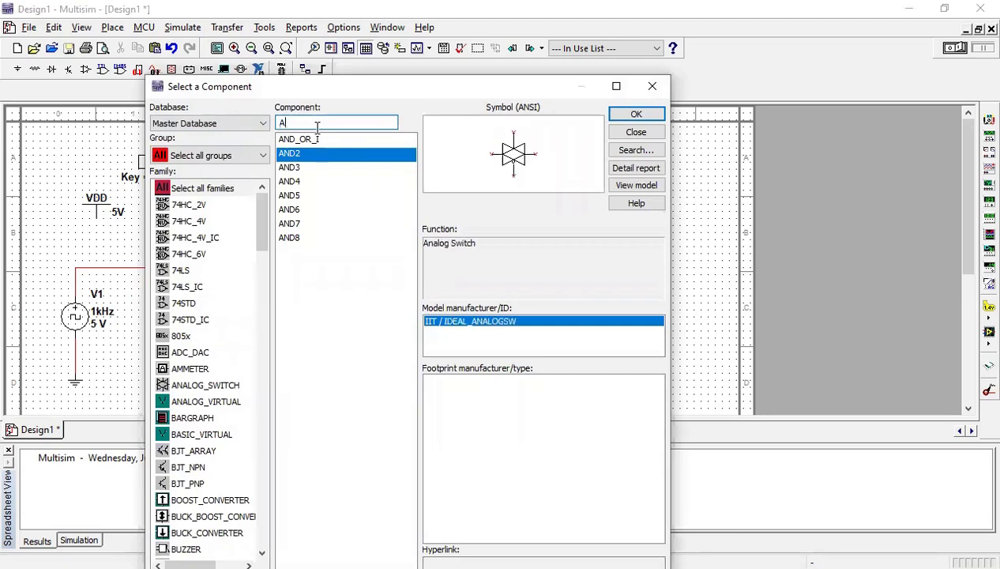
text(OR)
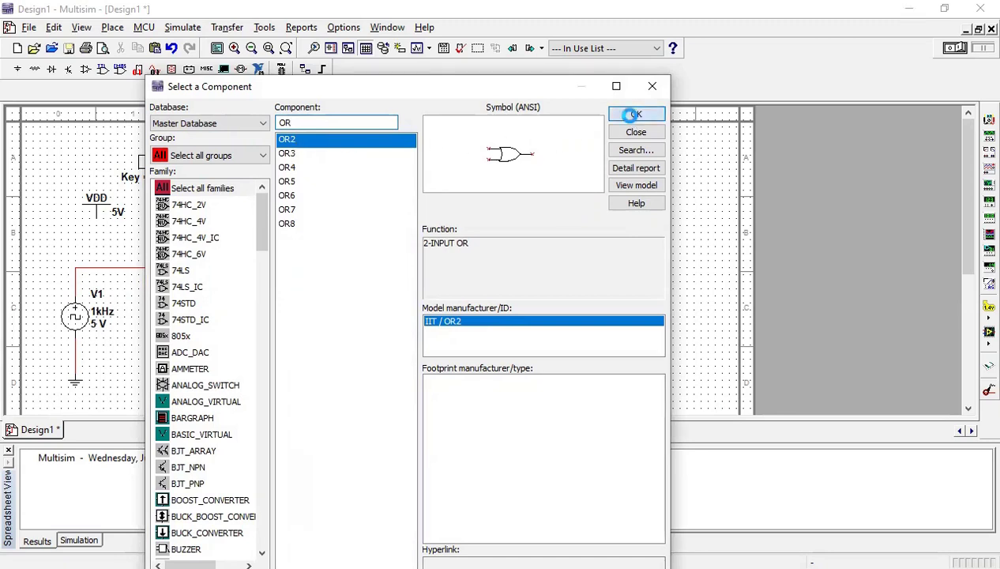
click(634, 113)
click(510, 174)
click(643, 92)
Copy the OR2 gate and paste the duplicate between the two pairs of AND gates.
right_click(540, 165)
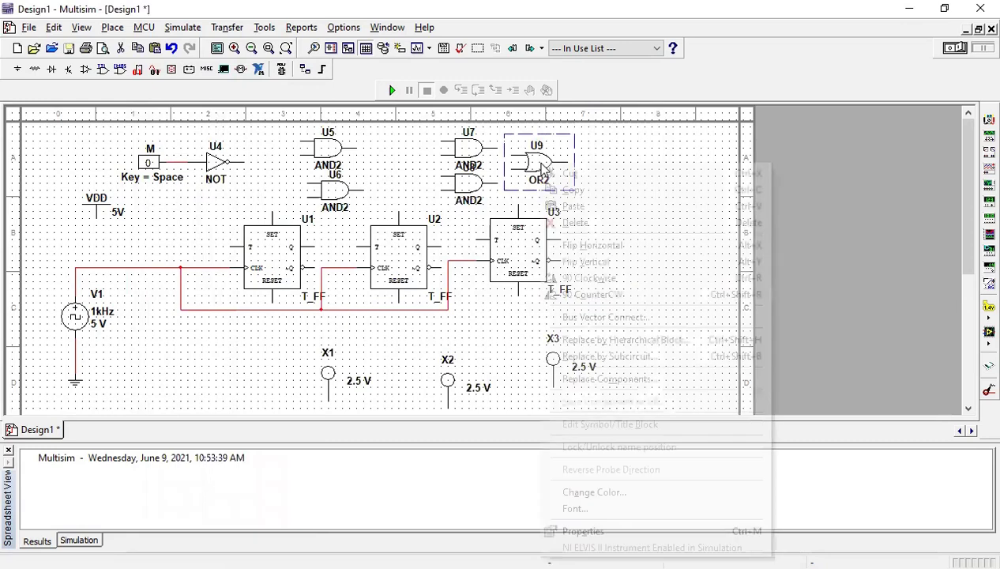
click(572, 188)
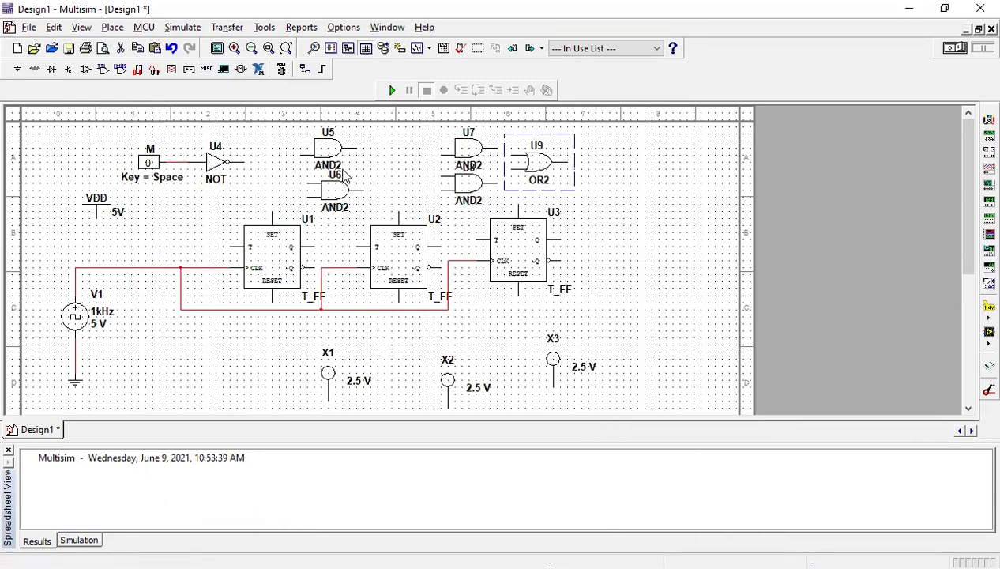
click(366, 173)
key(ctrl+v)
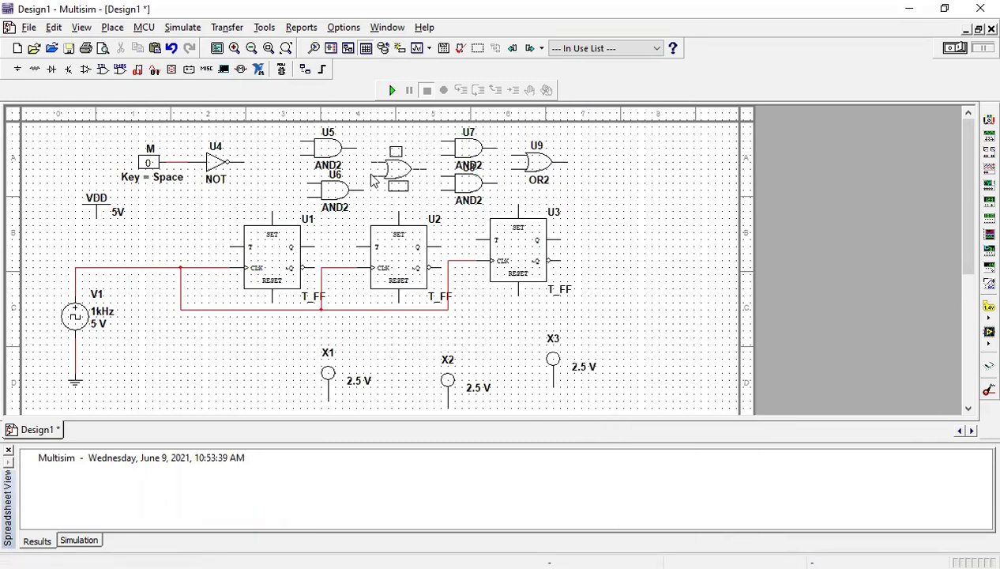
click(364, 169)
Shift AND gates U5 and U6 and the OR gate U10 to the left to line them up above U1 and U2.
click(326, 150)
drag(325, 150, 304, 150)
click(324, 192)
drag(324, 192, 295, 192)
drag(394, 165, 374, 162)
click(418, 183)
Shift AND gates U7 and U8 and the OR gate U9 to the left, spacing U7 and U8 apart vertically.
click(456, 152)
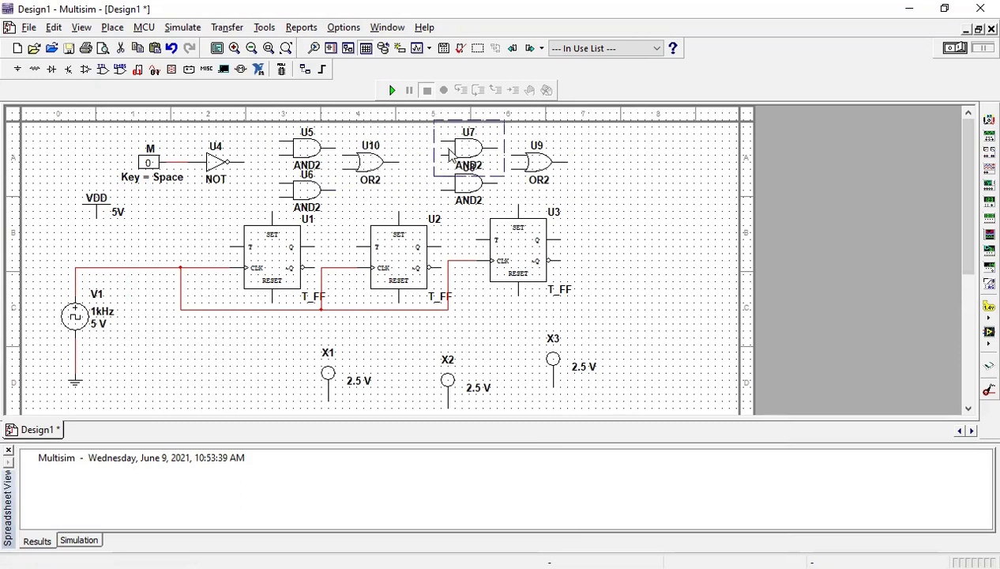
drag(454, 151, 440, 152)
click(472, 190)
drag(458, 192, 445, 192)
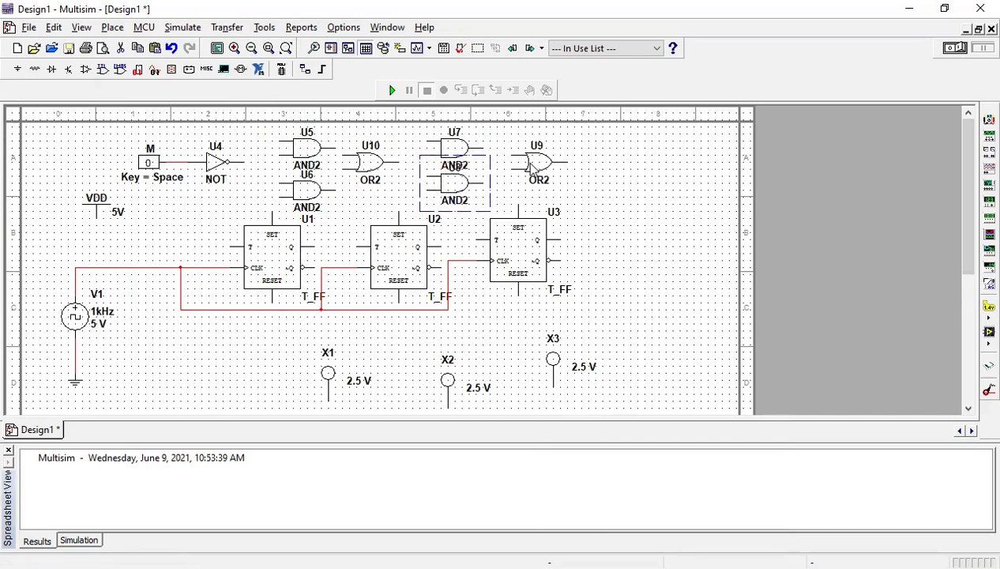
drag(445, 150, 438, 144)
drag(452, 196, 441, 199)
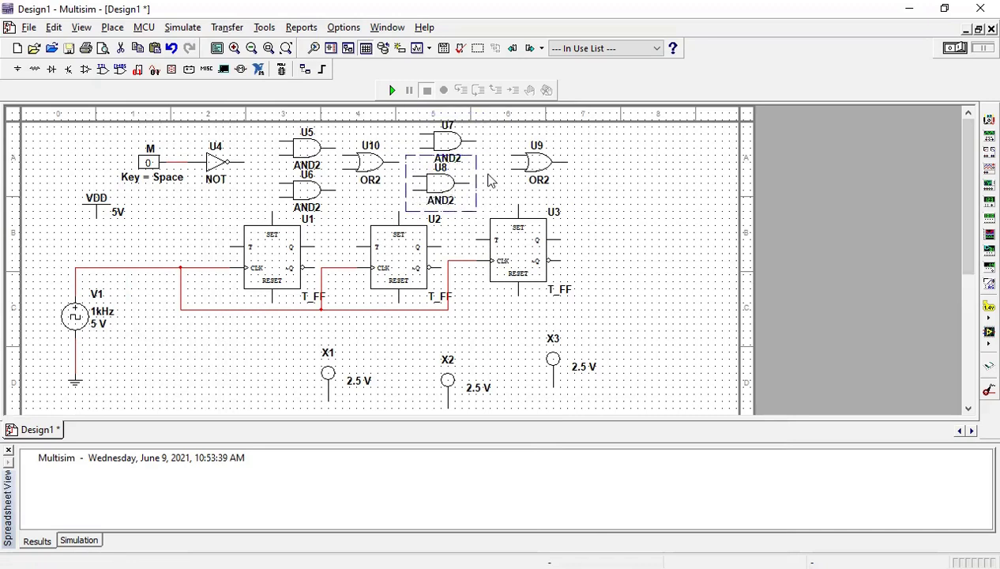
drag(525, 172, 501, 175)
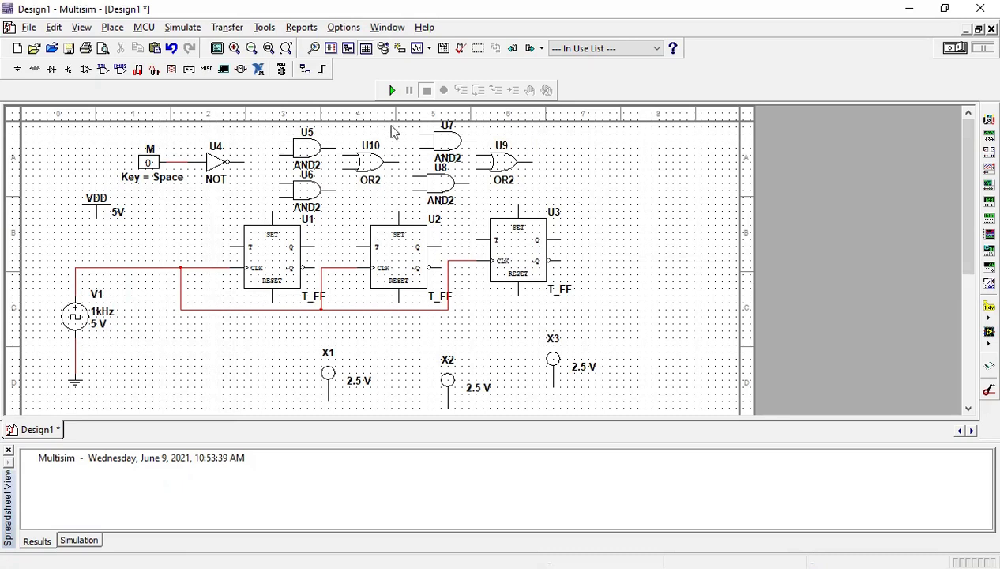
Wire VDD to the T input of U1, and feed AND gate U5 from the NOT gate's output and U1's Q.
click(97, 215)
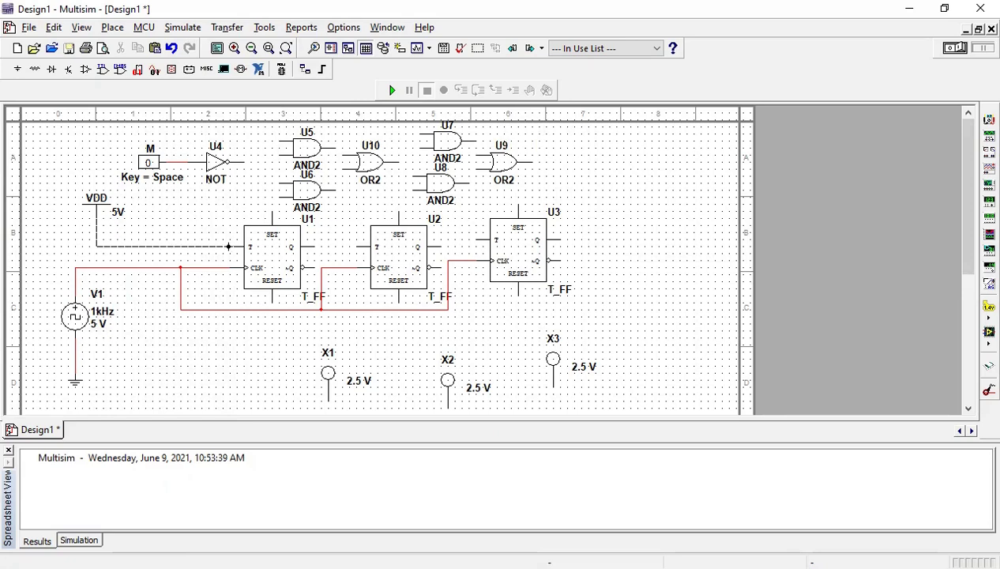
click(228, 246)
click(270, 146)
click(244, 162)
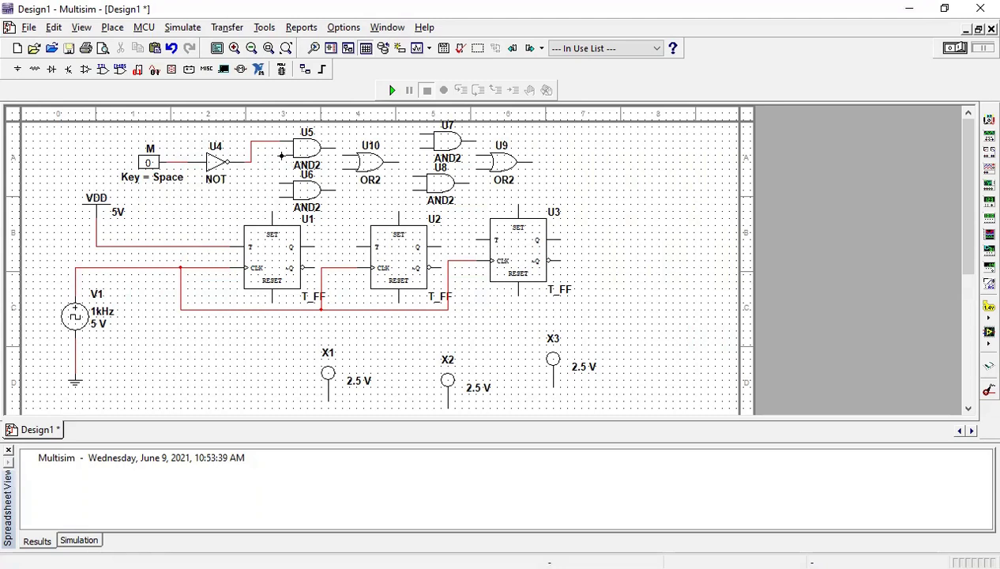
click(270, 168)
click(313, 246)
Feed AND gate U6 from the M input line and the ~Q output of U1.
click(270, 185)
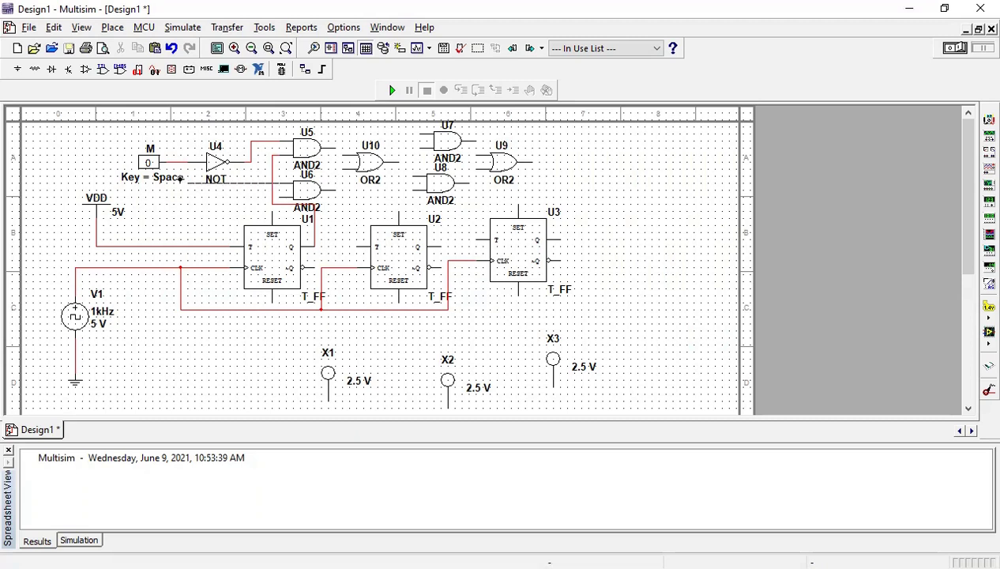
click(174, 162)
click(278, 195)
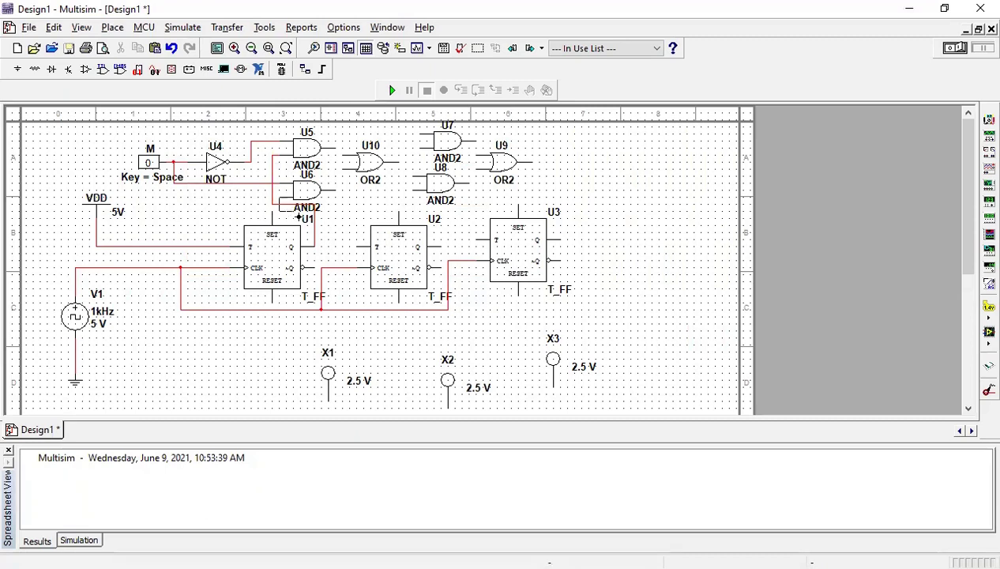
click(315, 267)
Wire the outputs of U5 and U6 into OR gate U10 and connect its output to U2's T input.
click(335, 189)
click(338, 169)
click(333, 147)
click(342, 158)
click(395, 164)
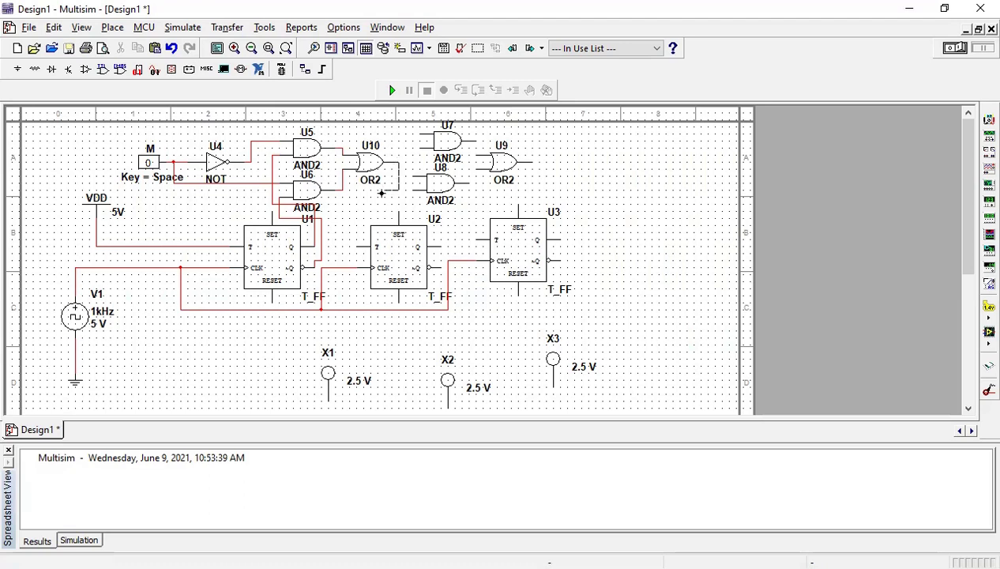
click(359, 249)
Feed AND gate U8 from U6's output and the ~Q output of U2.
click(407, 191)
click(342, 191)
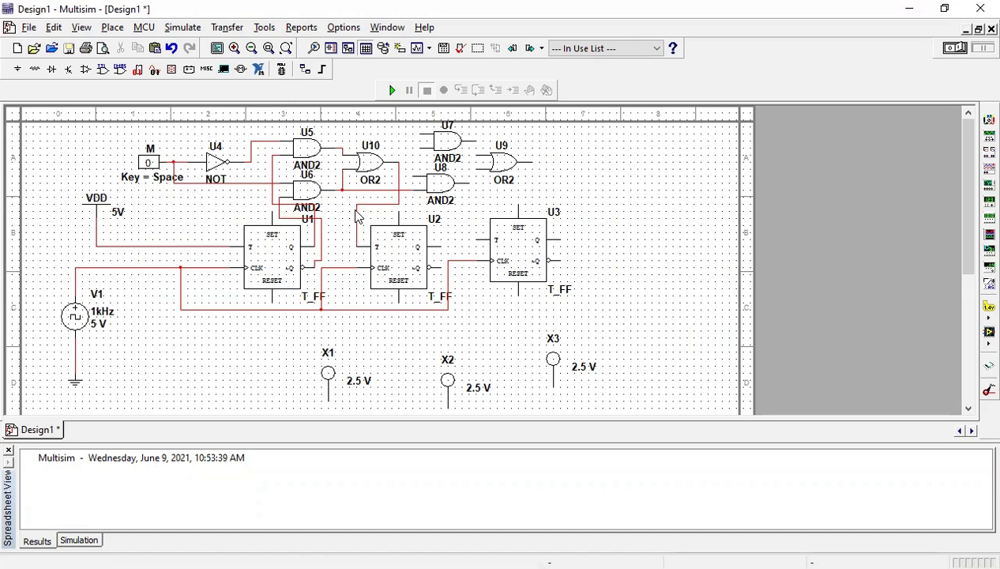
click(419, 190)
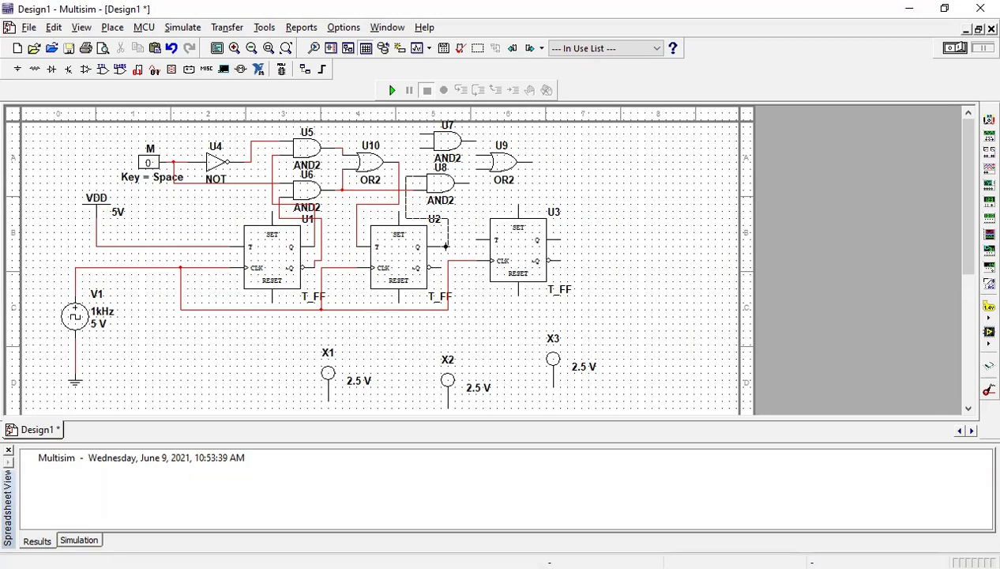
click(440, 267)
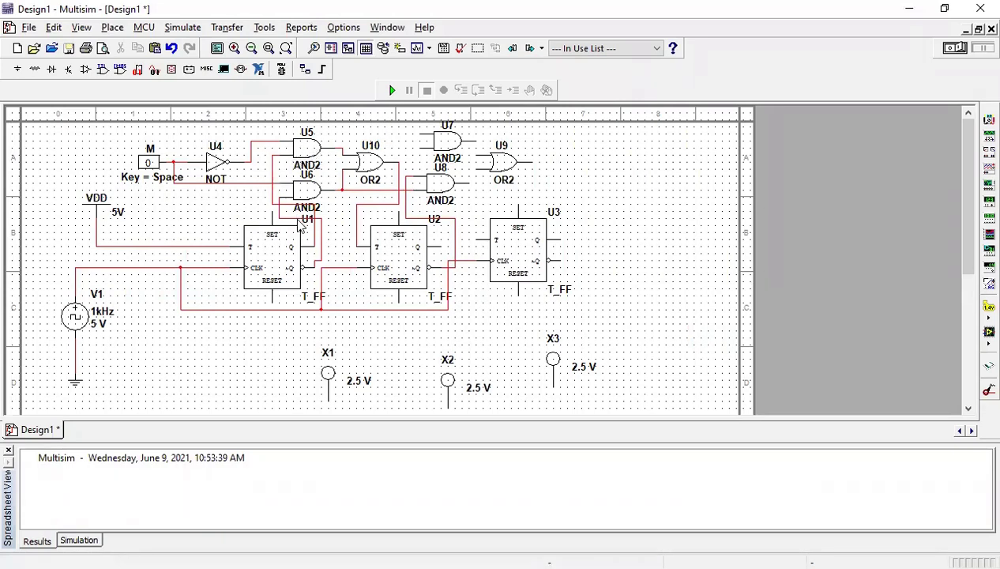
Feed AND gate U7 from U5's output and U2's Q, and align U7 directly above U8.
click(424, 136)
click(342, 143)
drag(340, 148, 338, 137)
click(433, 148)
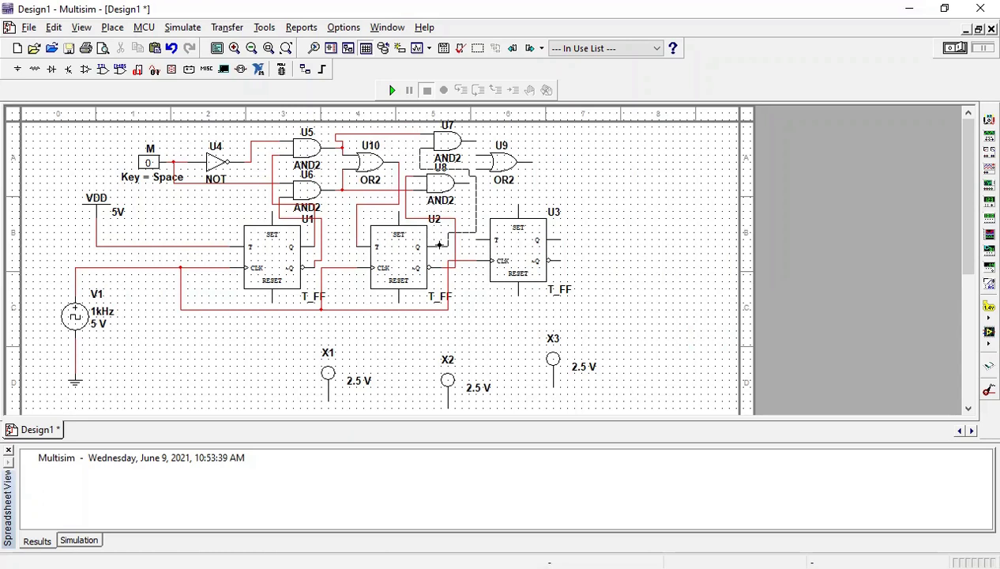
click(438, 245)
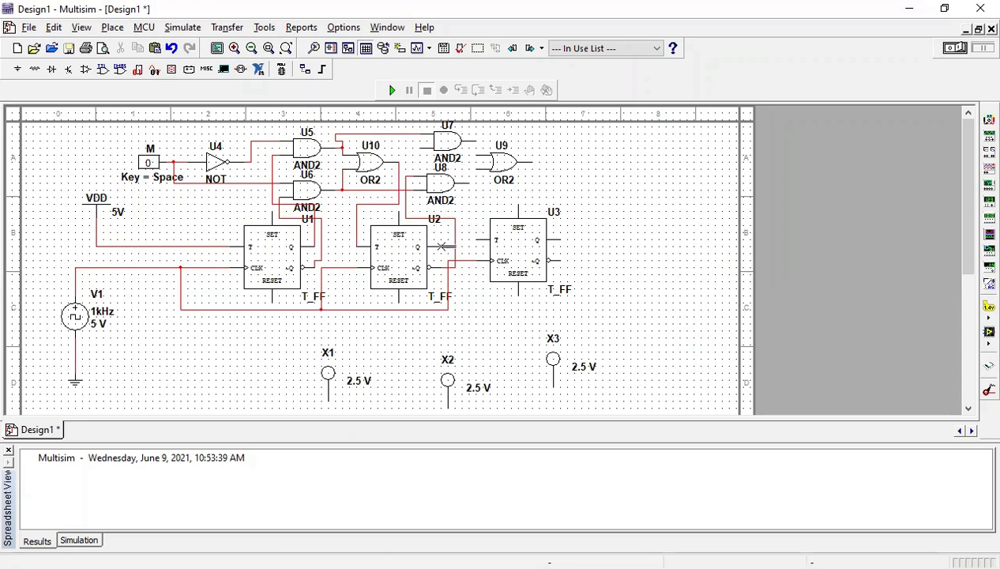
drag(468, 146, 439, 147)
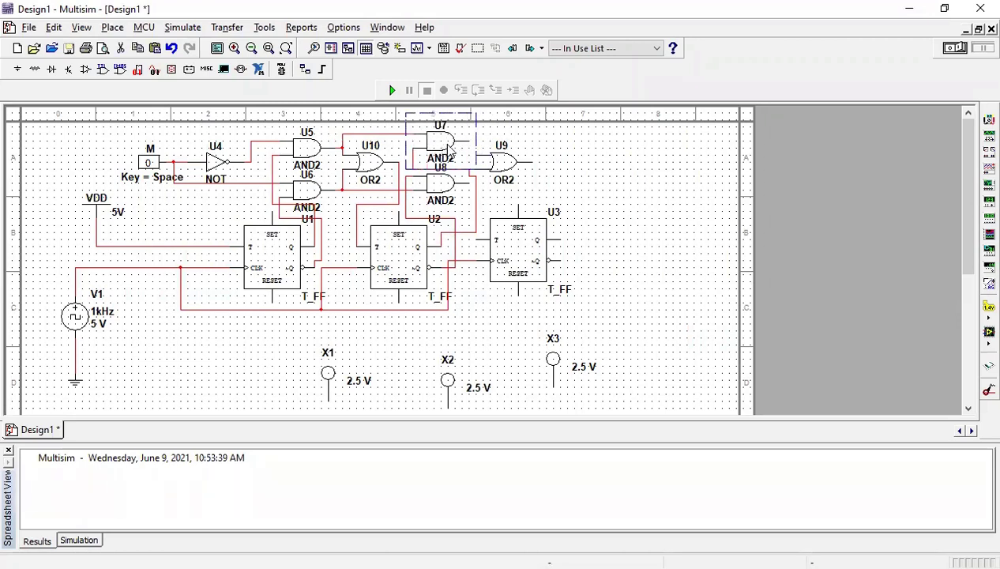
Wire the outputs of U7 and U8 into OR gate U9 and connect its output to U3's T input.
click(517, 147)
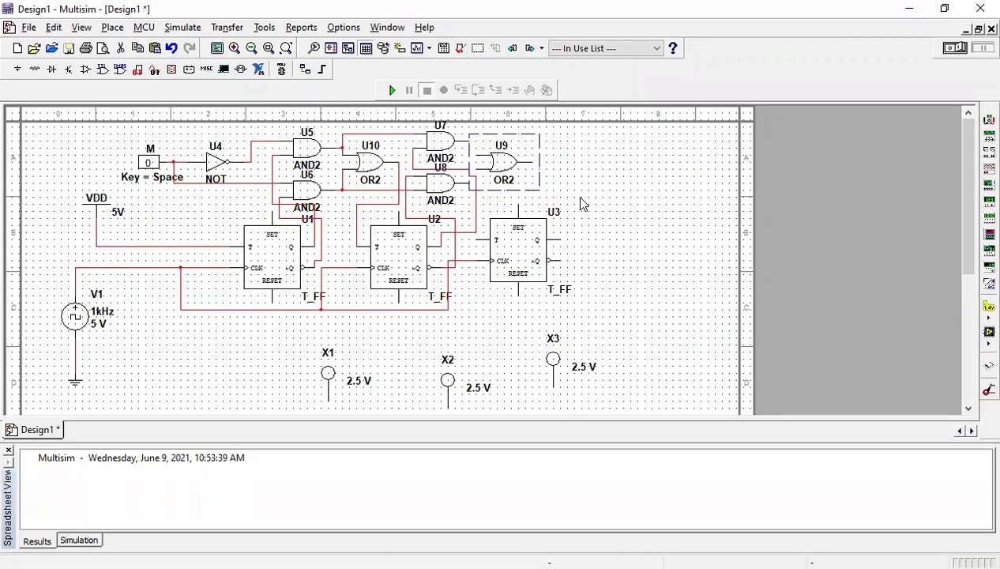
click(474, 171)
click(475, 171)
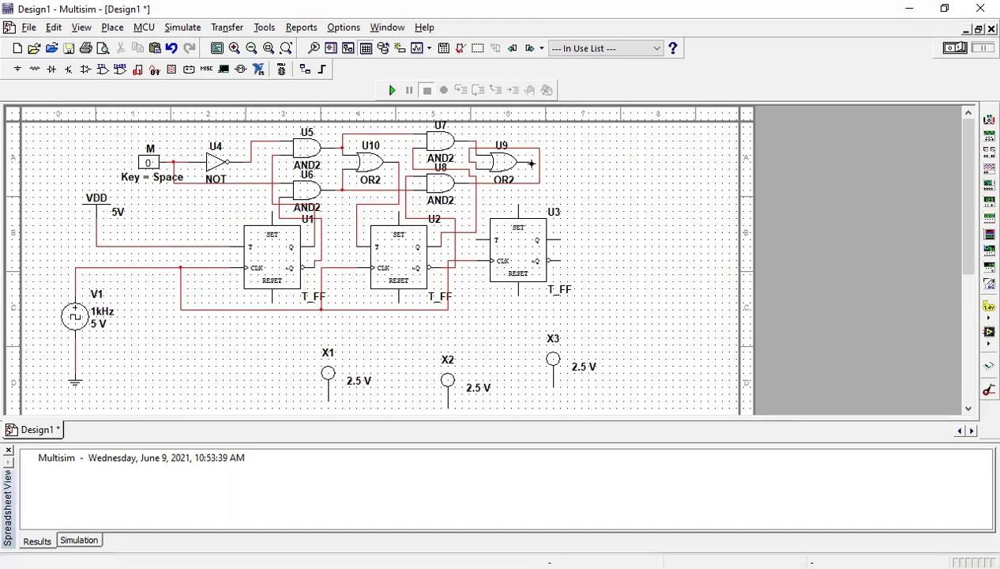
click(532, 174)
click(477, 239)
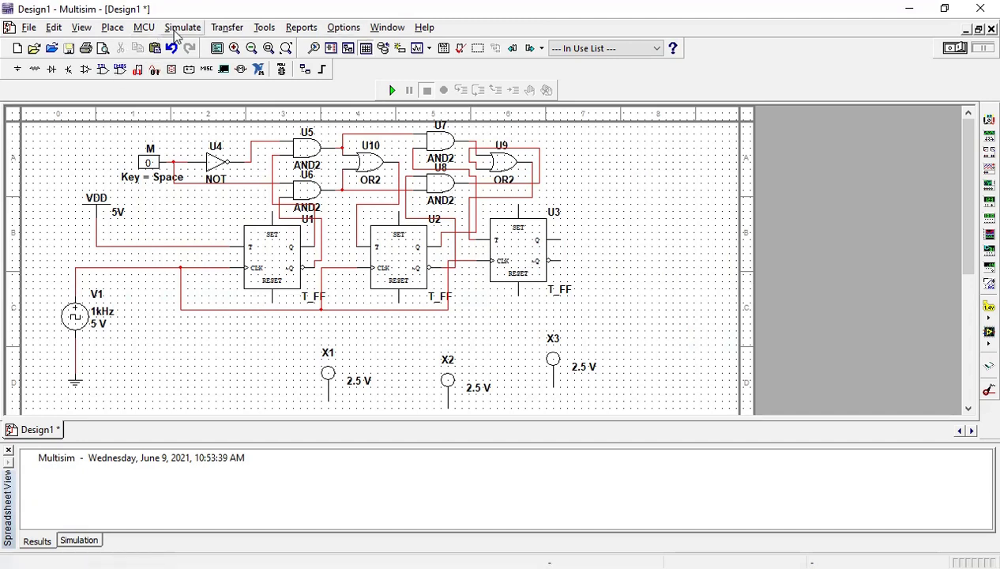
Place a DCD_HEX_DIG_GREEN display from the Master Database in the free area beyond flip-flop U3 near the sheet's upper edge.
click(113, 28)
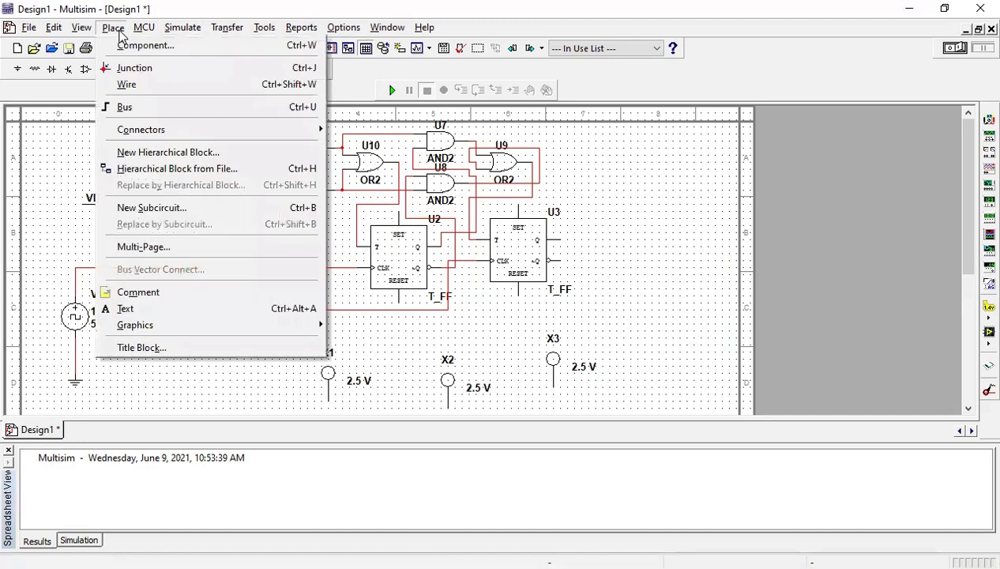
click(124, 47)
key(BackSpace)
key(BackSpace)
text(DCD)
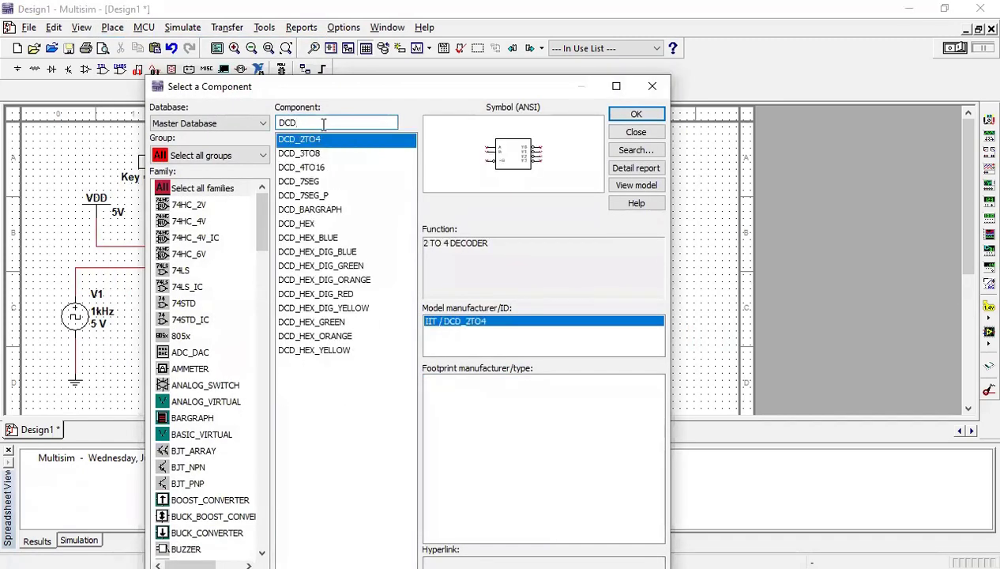
click(357, 266)
click(636, 113)
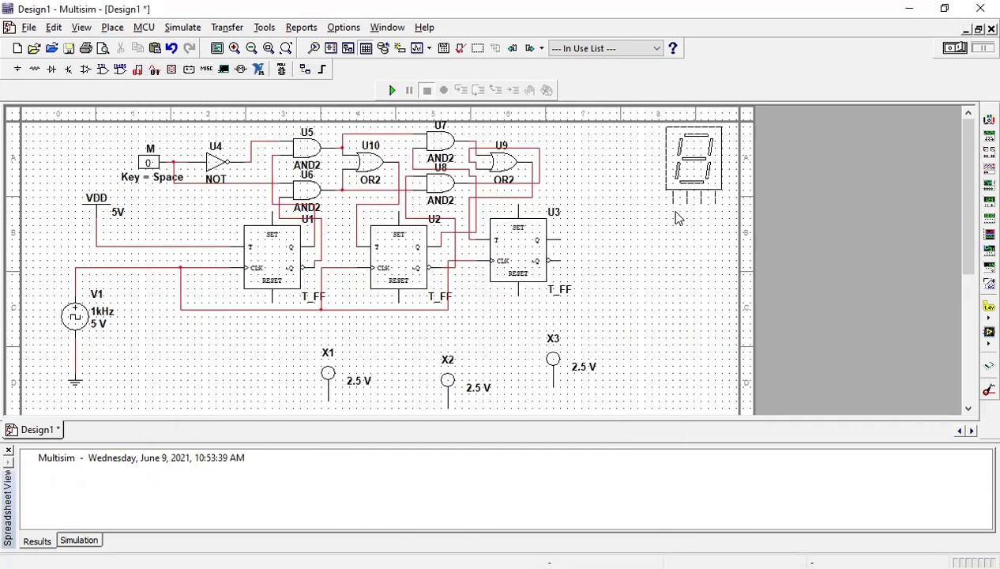
click(677, 212)
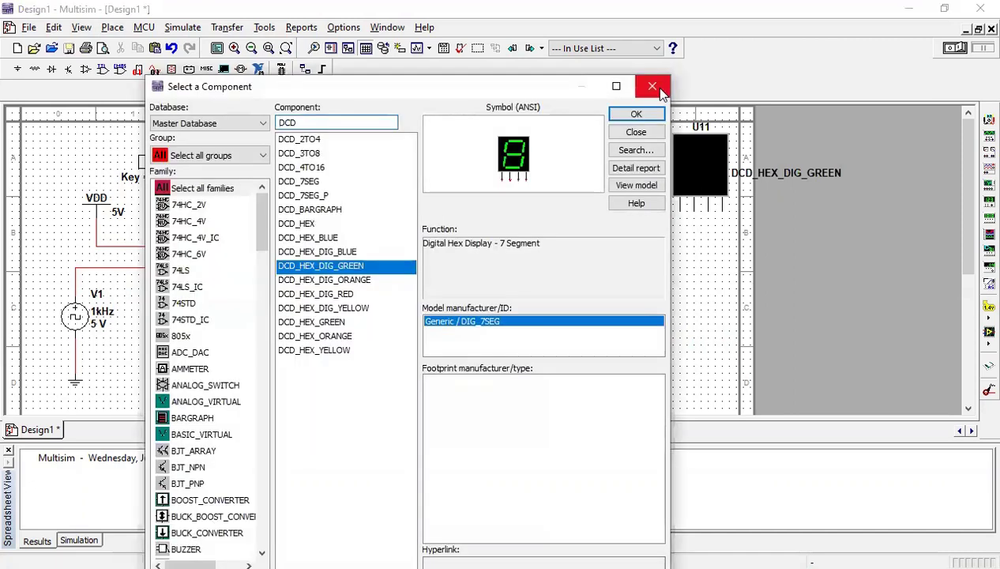
click(713, 85)
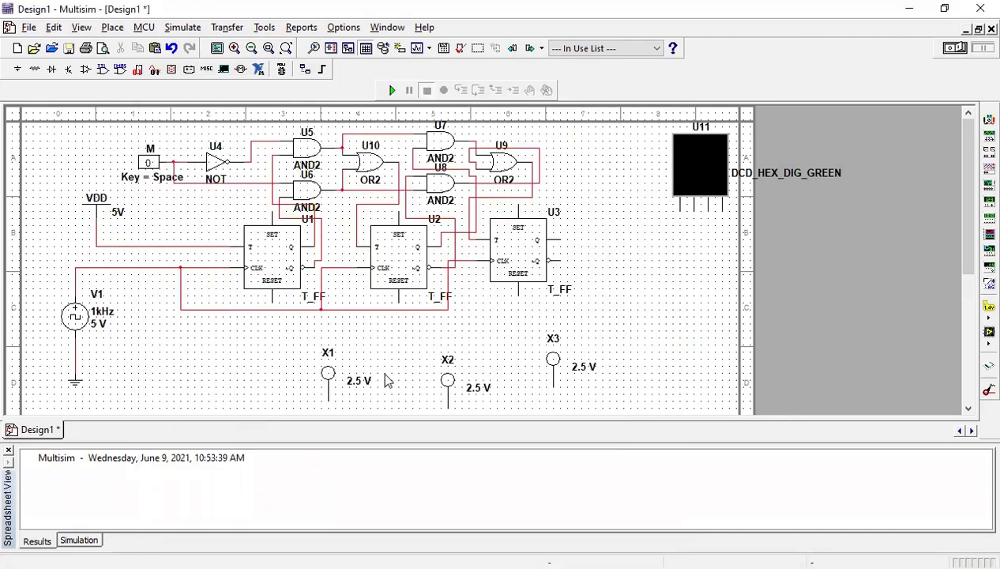
Move probes X2 and X1 up to roughly the same height as probe X3 beneath the flip-flops.
click(326, 398)
key(Escape)
drag(970, 281, 970, 212)
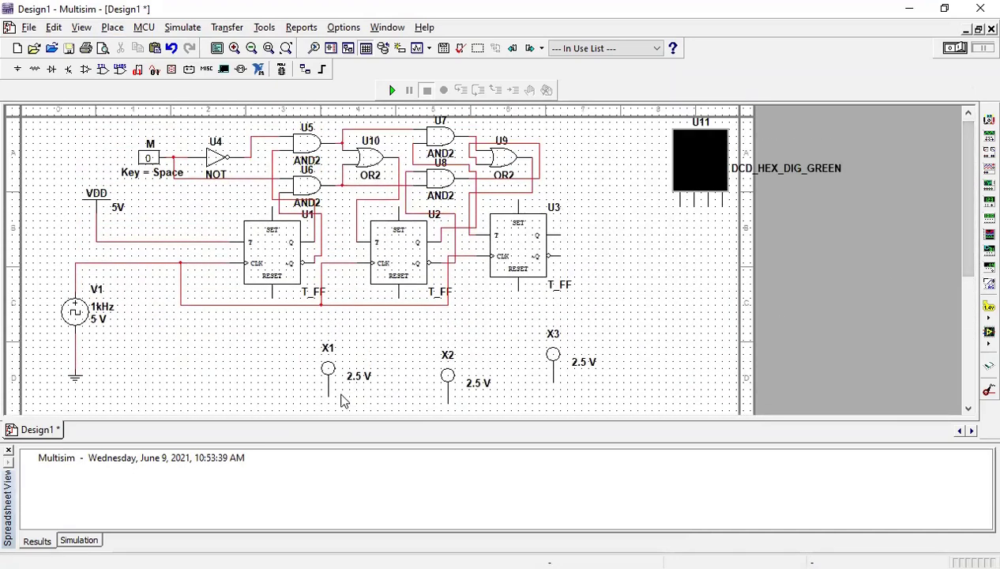
drag(447, 377, 454, 350)
drag(328, 369, 342, 354)
click(312, 382)
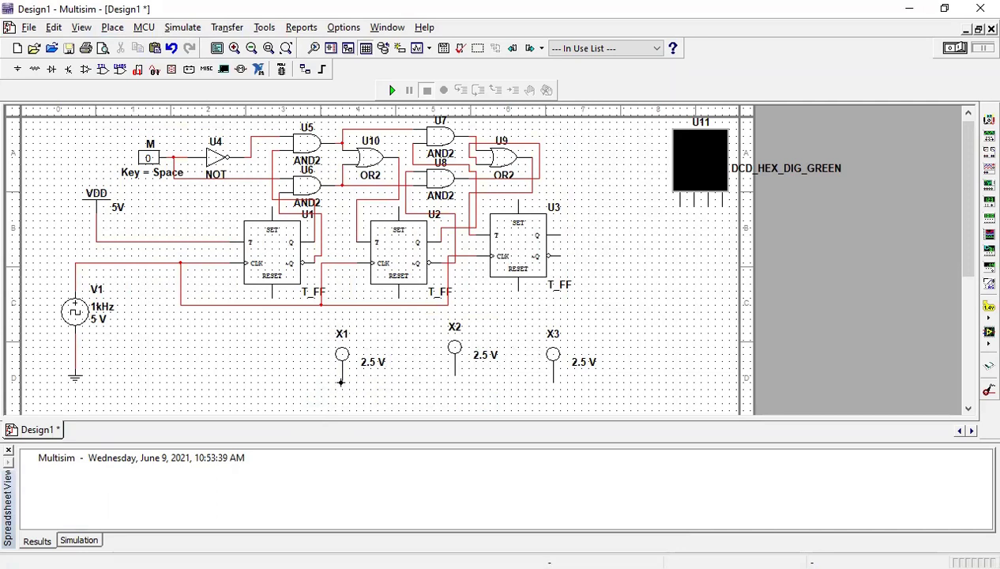
Connect probe X1 to U1's Q output and shift the probe slightly right so its wire runs straight down.
click(333, 382)
click(315, 229)
click(345, 357)
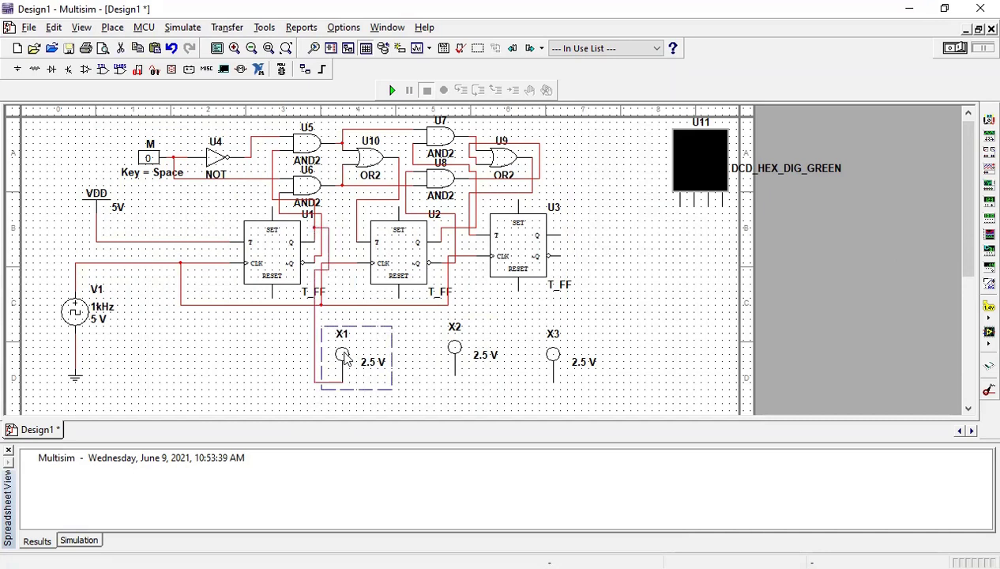
drag(345, 357, 360, 357)
click(309, 388)
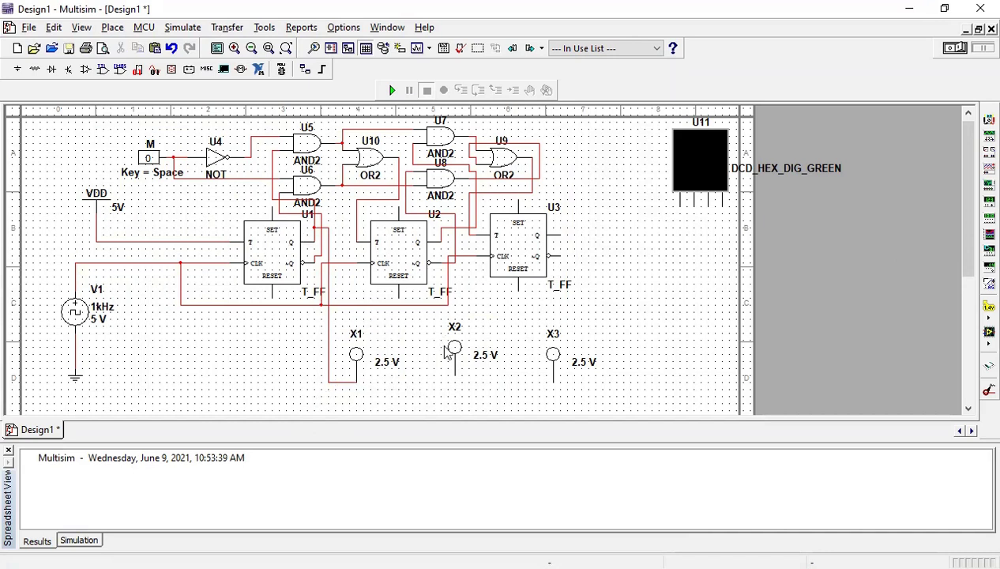
Move probe X2 further right, clear of U2's wiring, and connect it to U2's Q output.
click(477, 353)
drag(477, 349, 477, 350)
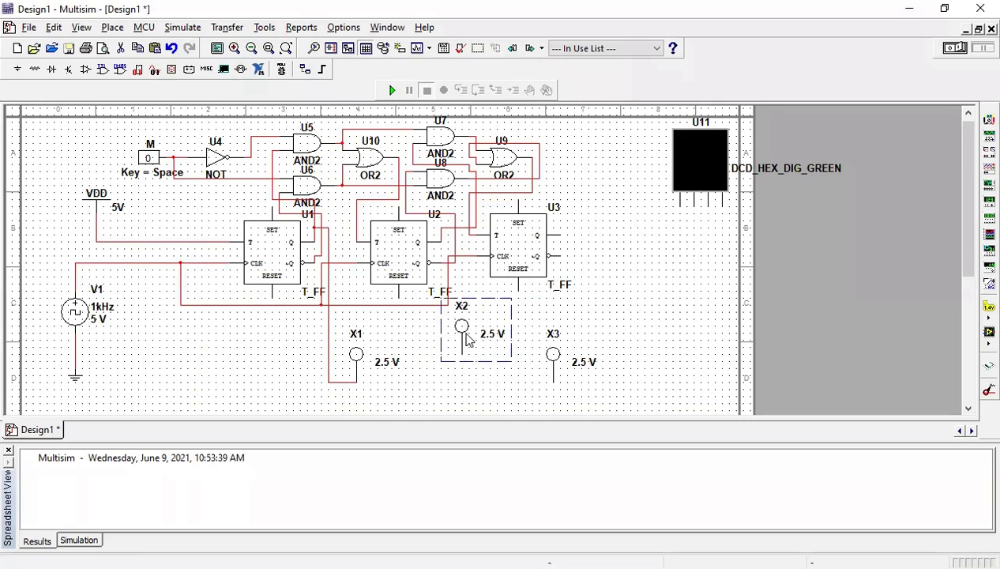
drag(468, 352, 488, 360)
click(465, 368)
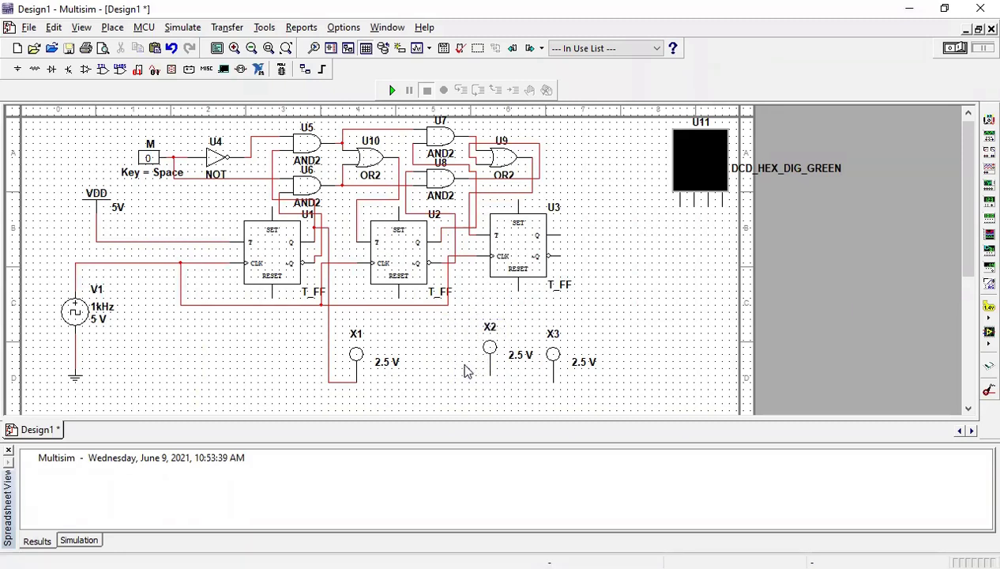
click(484, 370)
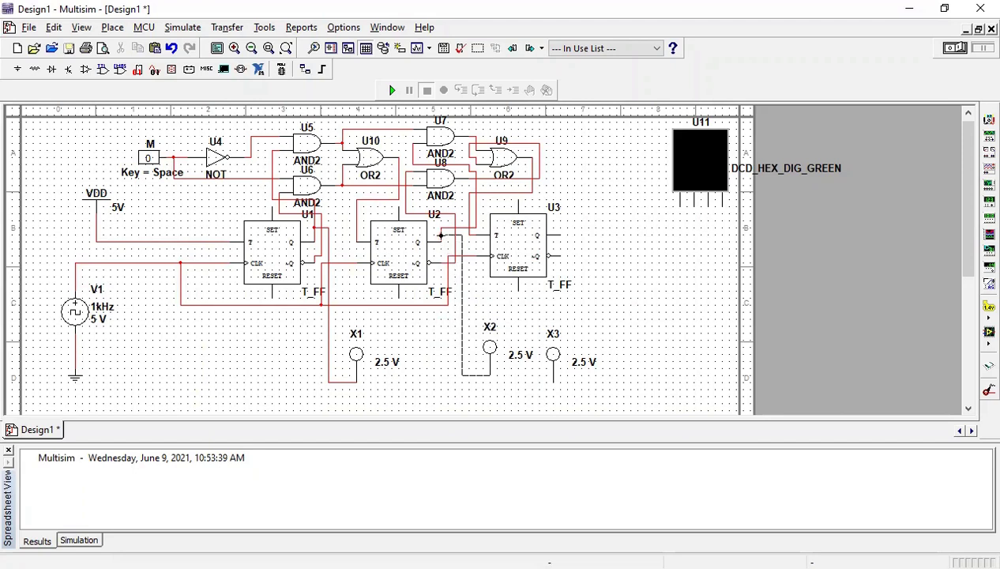
click(442, 234)
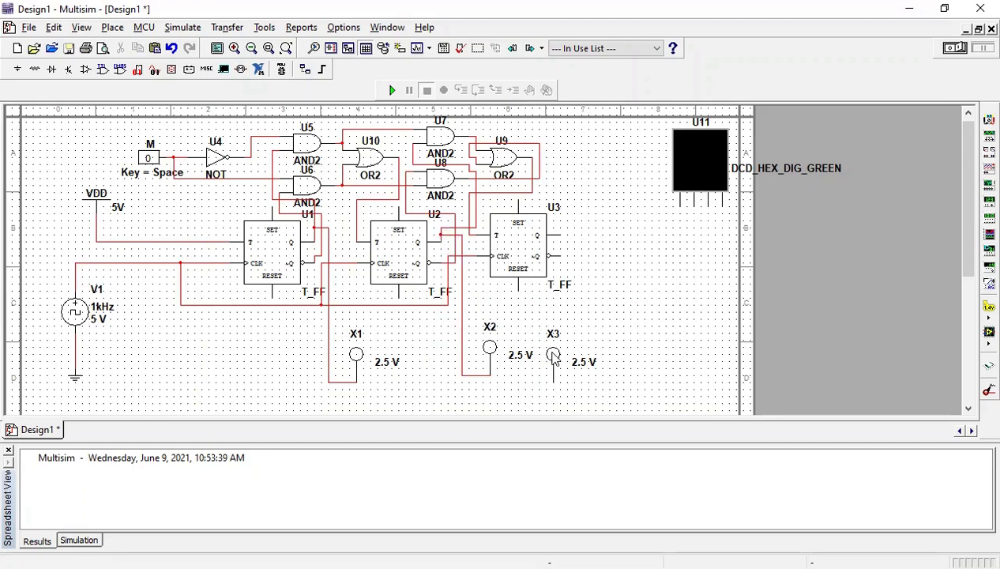
Move probe X3 to the lower right of U3 and connect it to U3's Q output.
drag(555, 358, 628, 328)
click(584, 374)
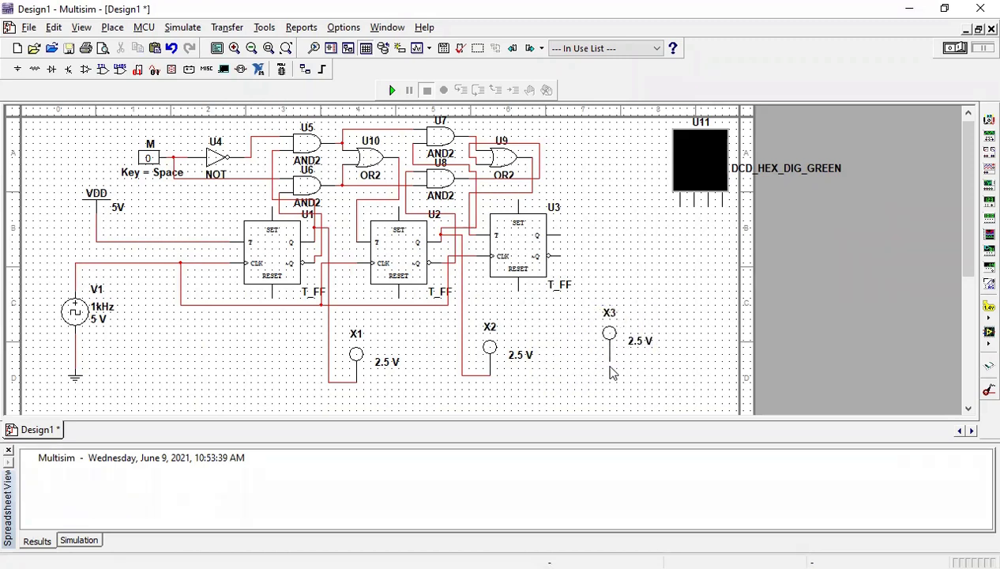
click(613, 366)
click(592, 377)
click(592, 357)
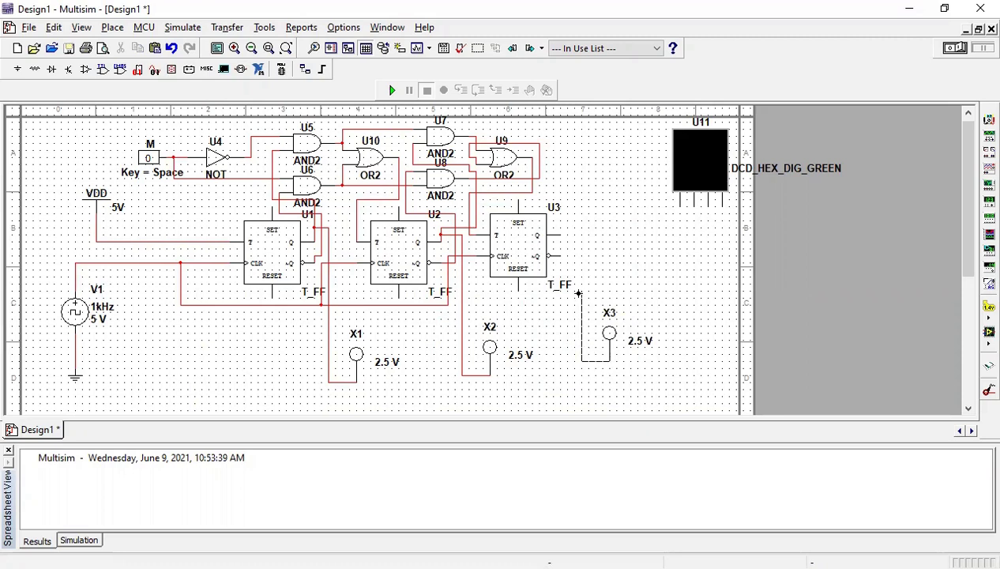
click(566, 237)
Move display U11 closer to U3 and wire its three rightmost pins, from left to right, to the Q outputs of U3, U2 and U1.
drag(701, 178, 609, 194)
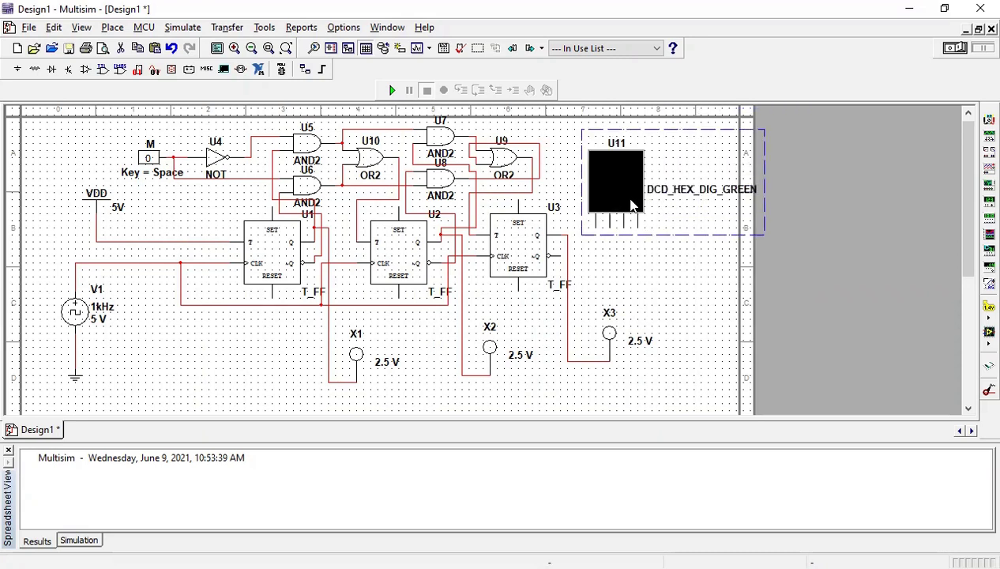
click(646, 267)
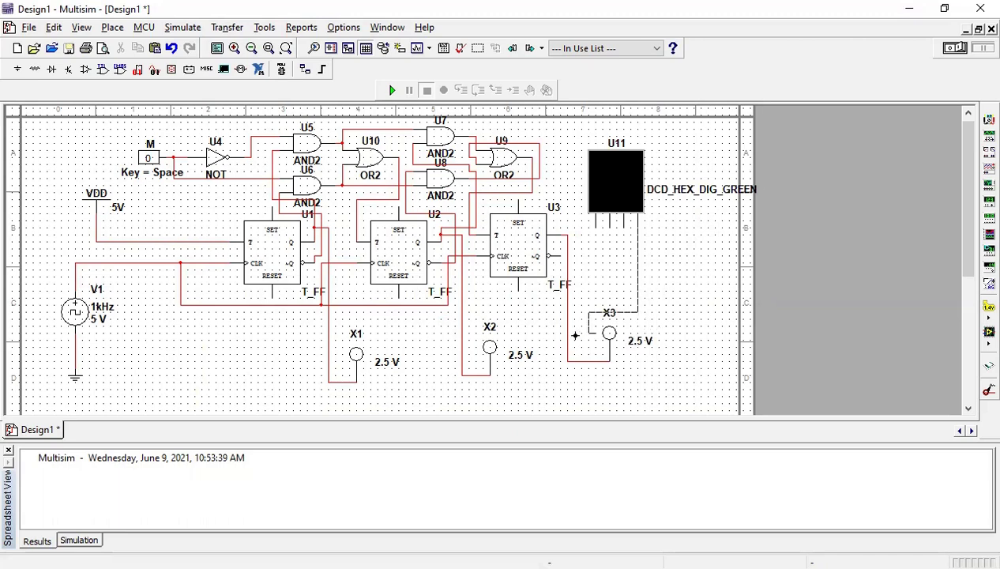
click(329, 339)
click(621, 229)
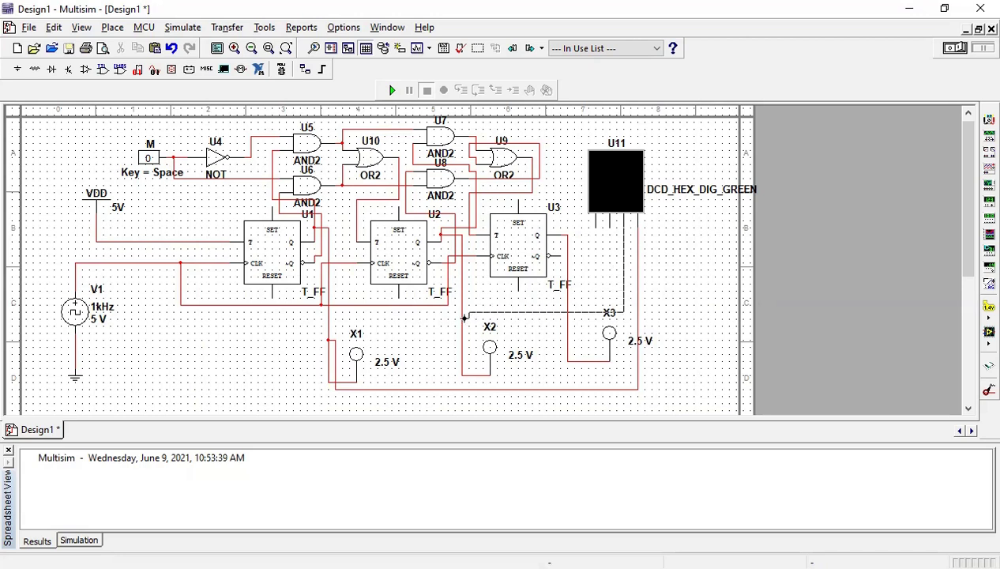
click(464, 318)
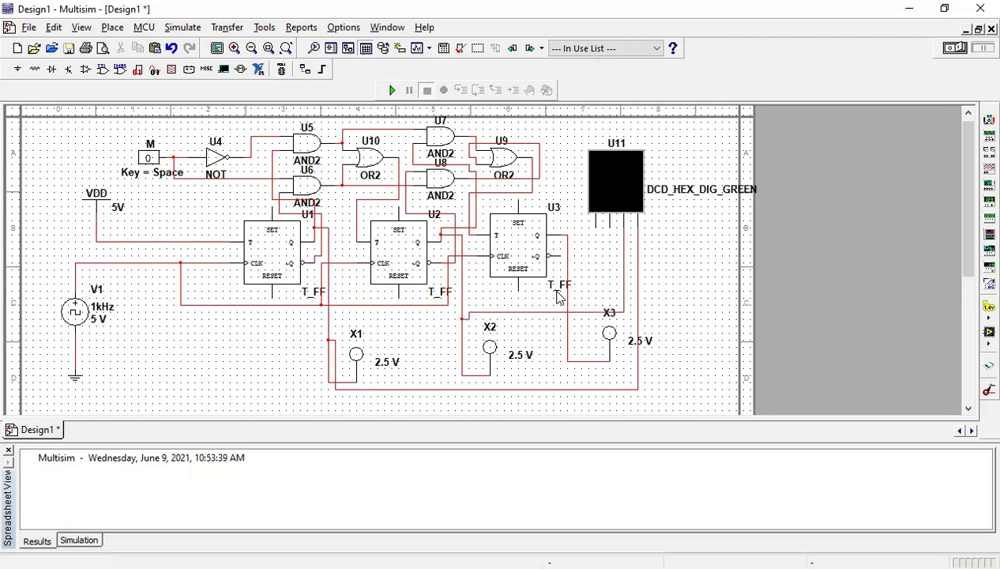
click(611, 228)
click(567, 296)
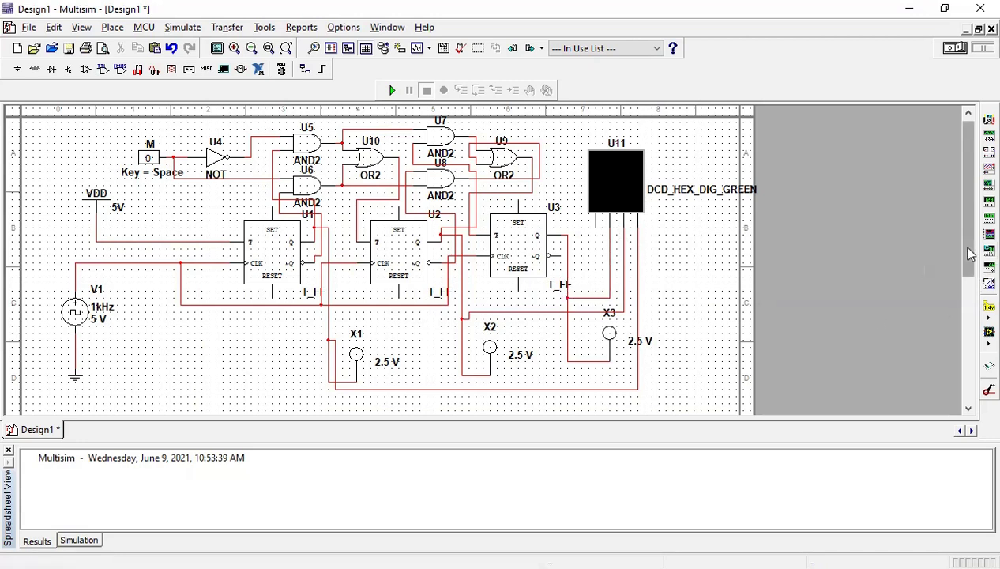
Run the simulation to check the counter's probes and hex display, and stop it.
drag(970, 253, 971, 245)
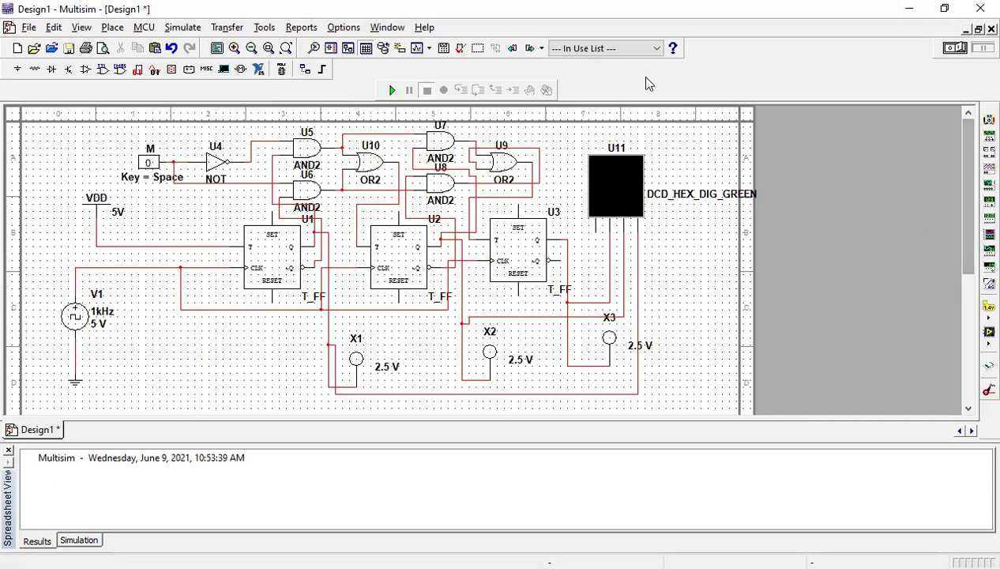
click(392, 91)
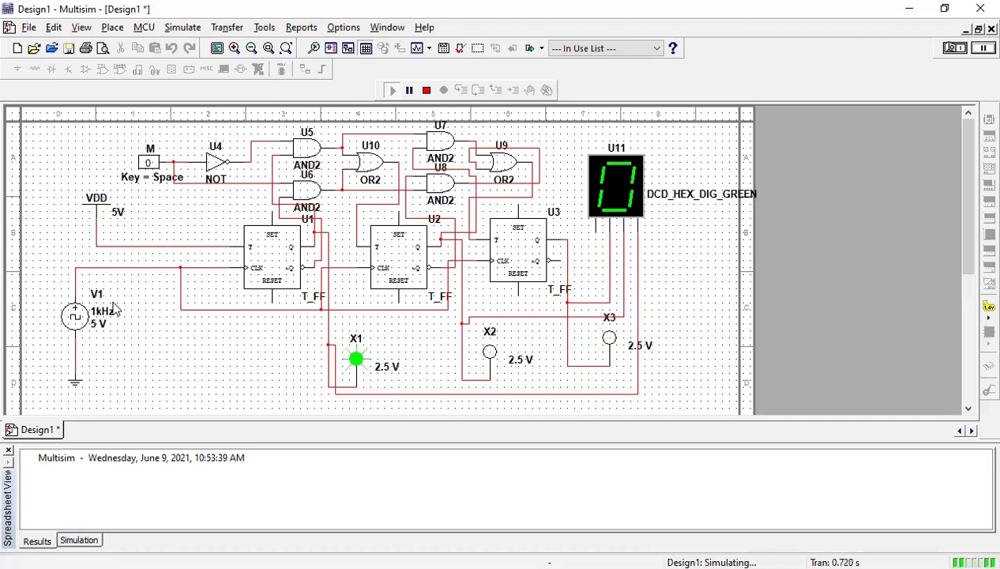
click(427, 92)
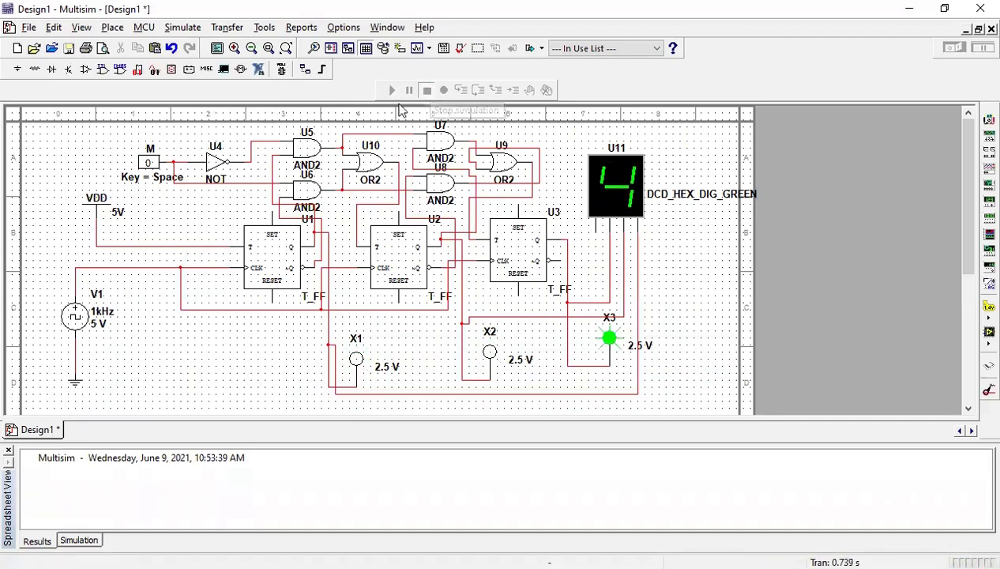
Set the frequency of clock source V1 to 50 Hz.
click(74, 311)
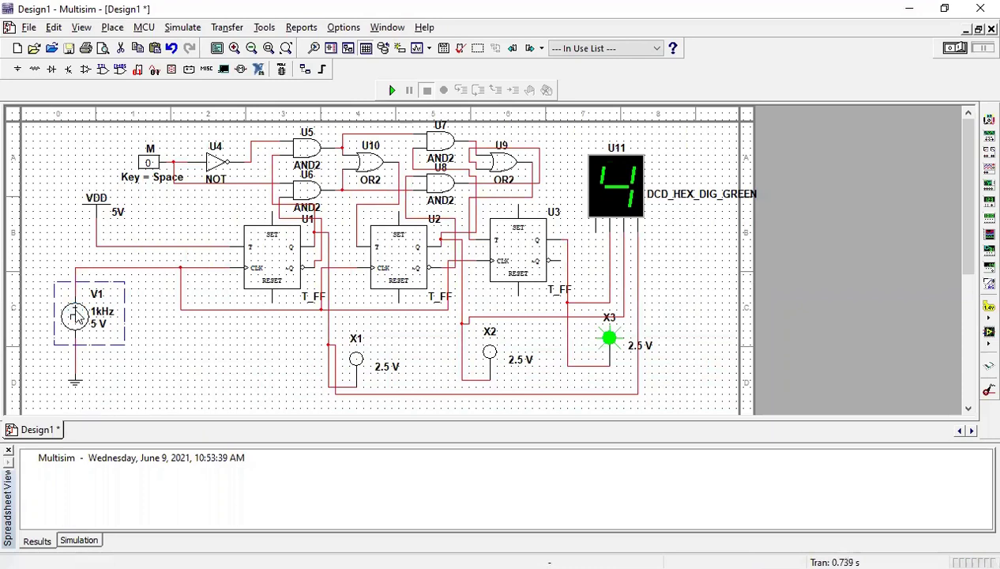
double_click(74, 310)
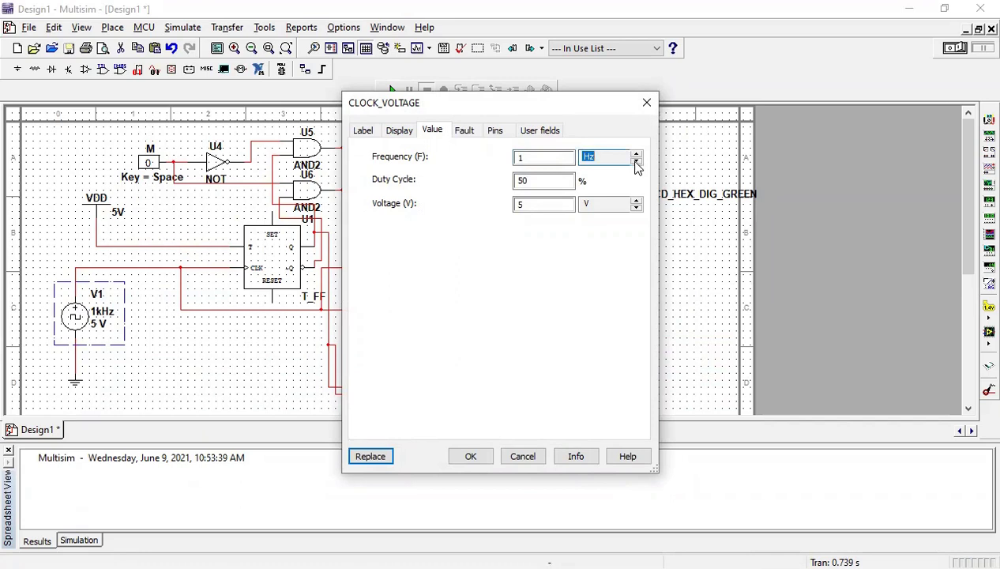
click(551, 160)
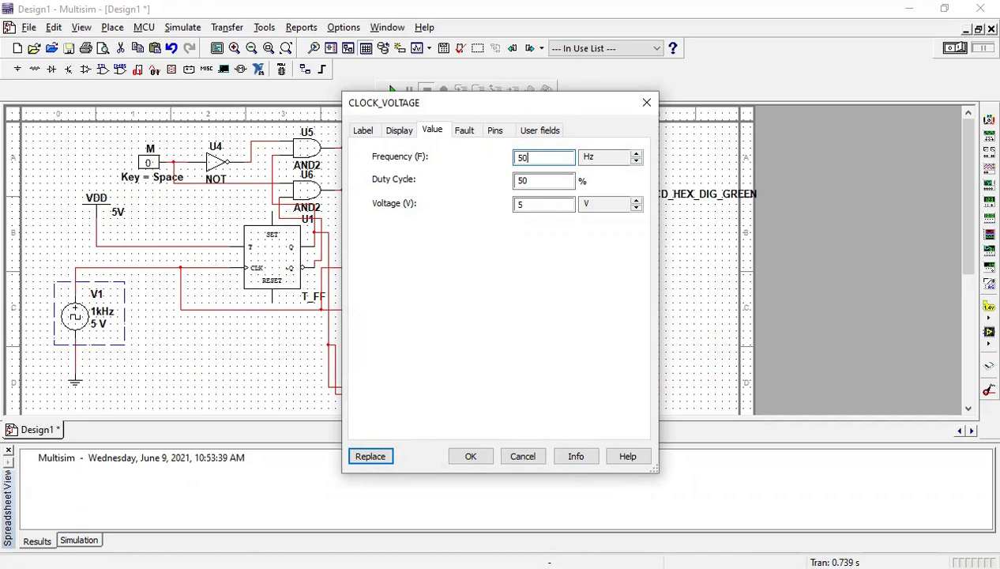
click(470, 456)
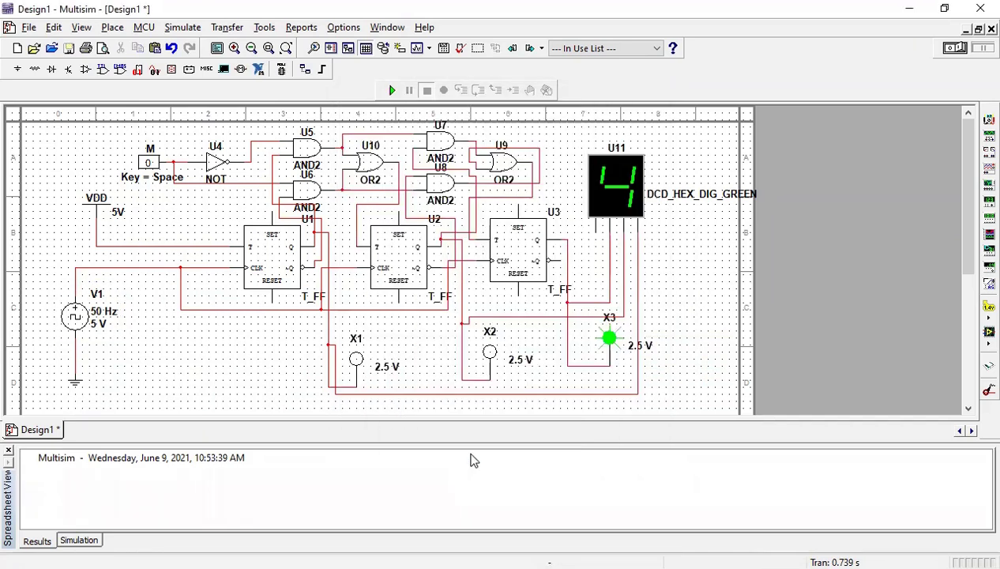
Simulate the counter at 50 Hz, toggle mode input M during the run, and stop the simulation.
click(392, 91)
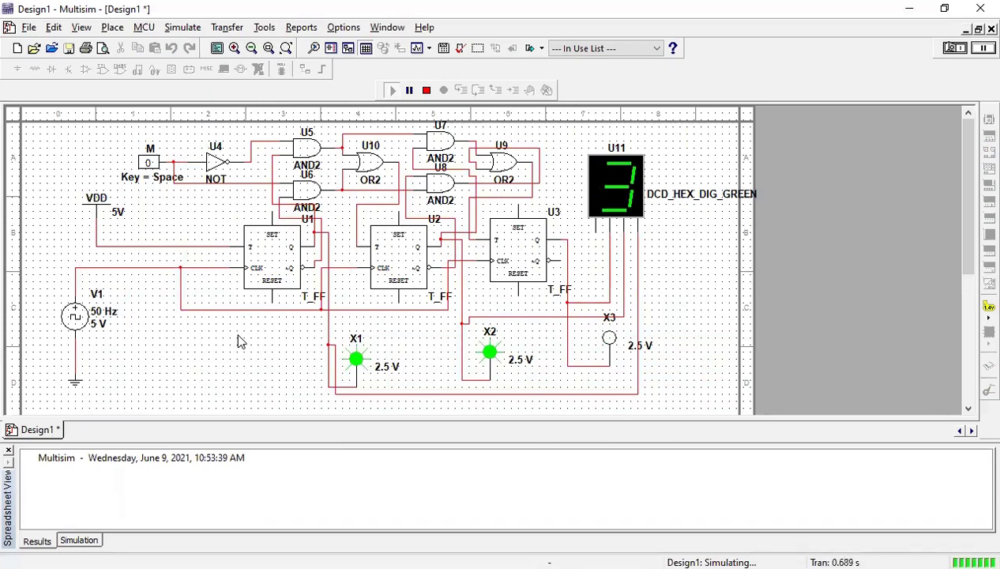
click(148, 162)
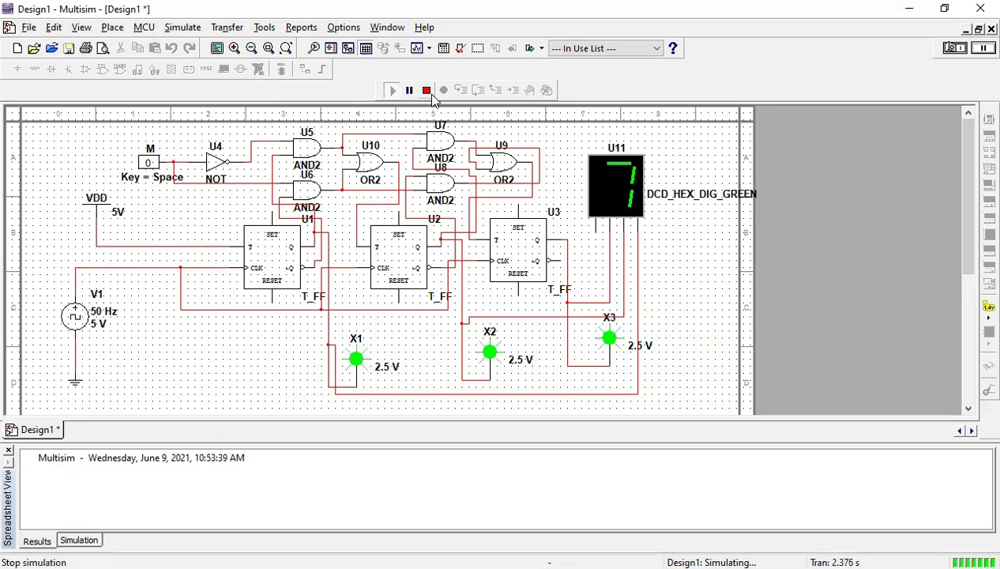
click(427, 90)
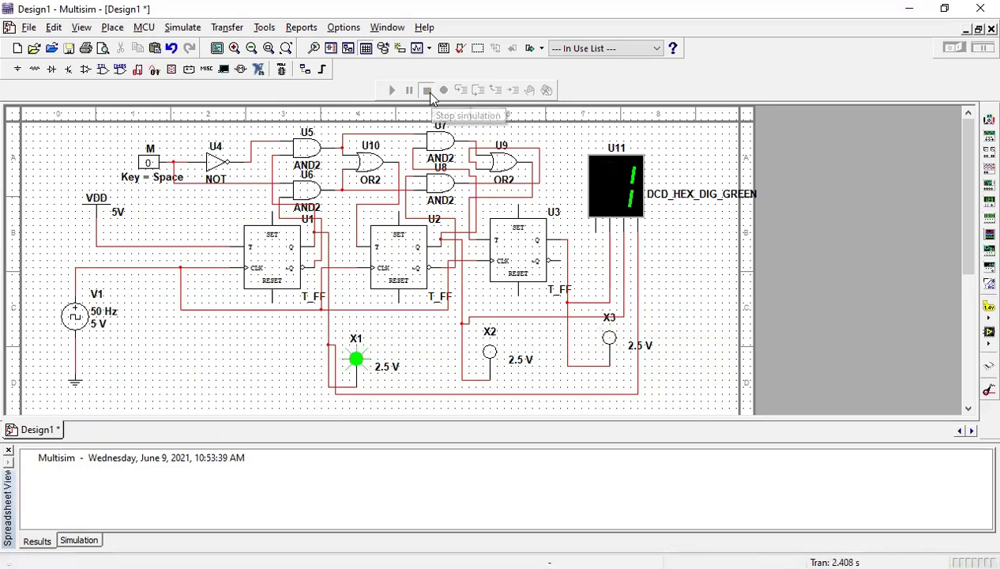
Set the frequency of clock source V1 to 30 Hz.
drag(71, 317, 77, 317)
double_click(83, 315)
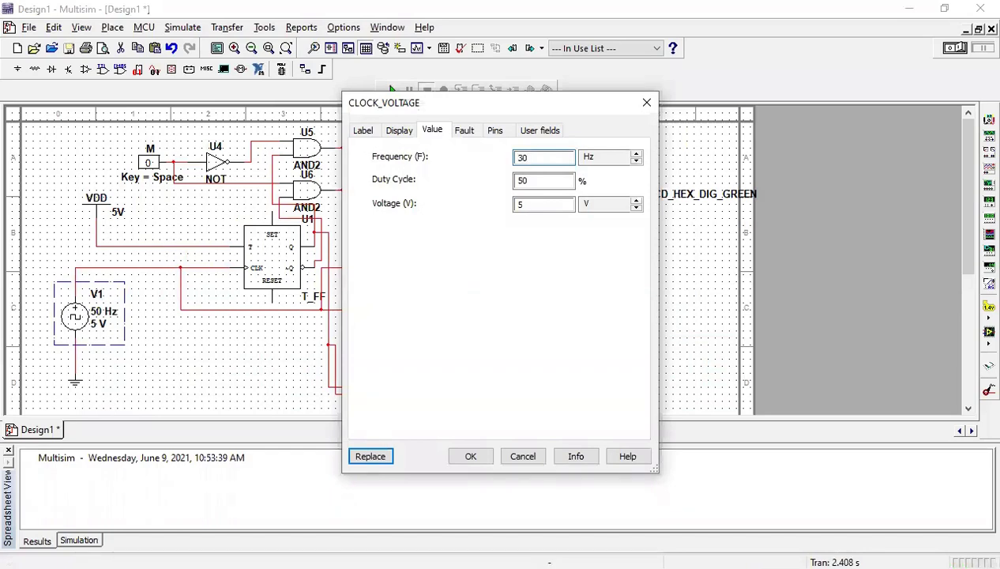
click(470, 458)
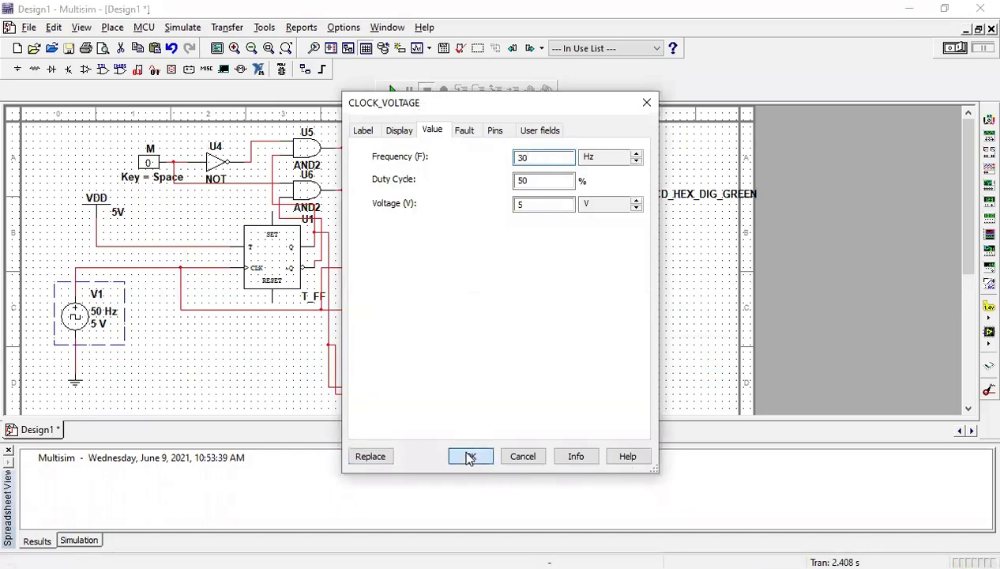
Simulate the counter at 30 Hz to watch its count sequence, stopping and restarting the run once.
click(393, 90)
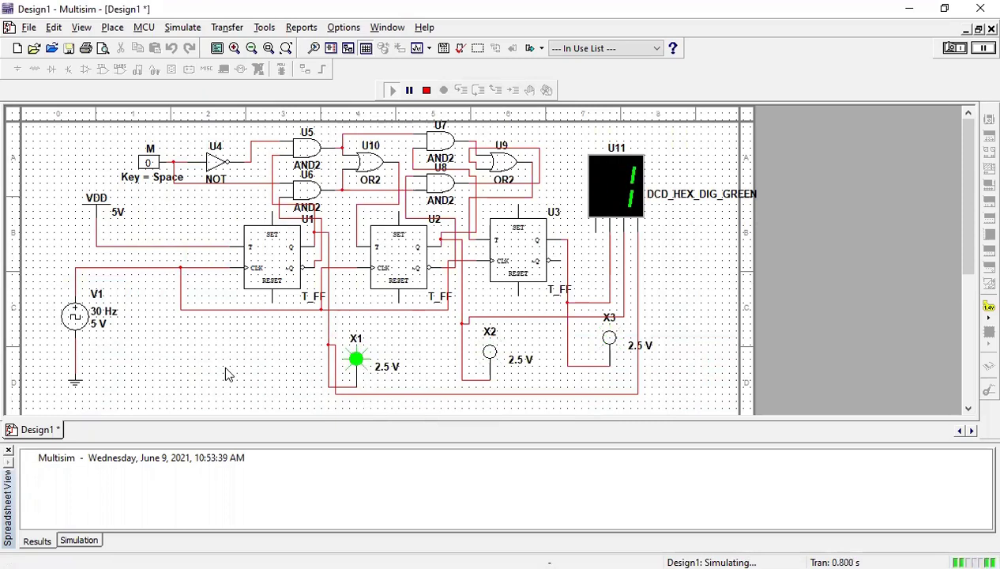
click(426, 90)
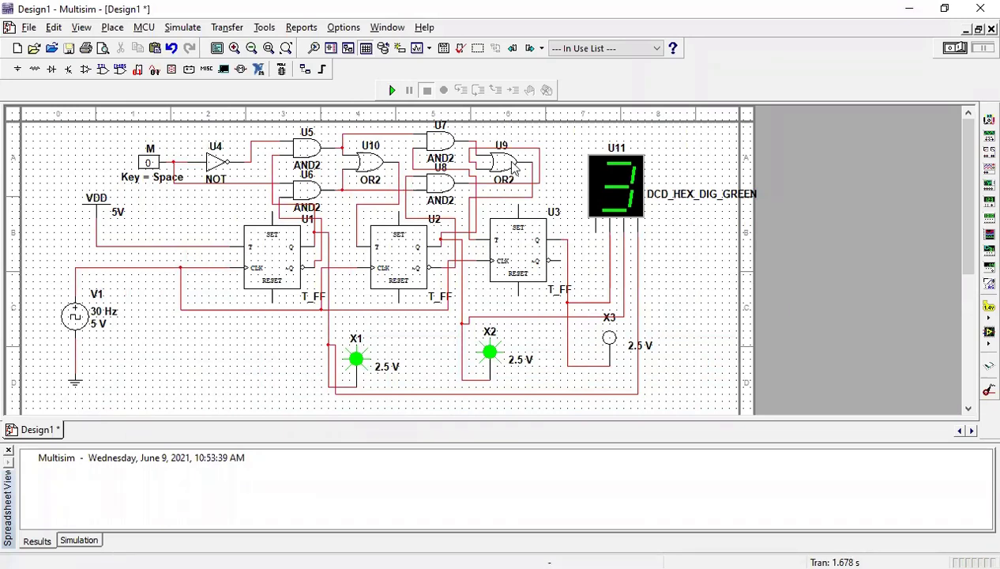
click(393, 90)
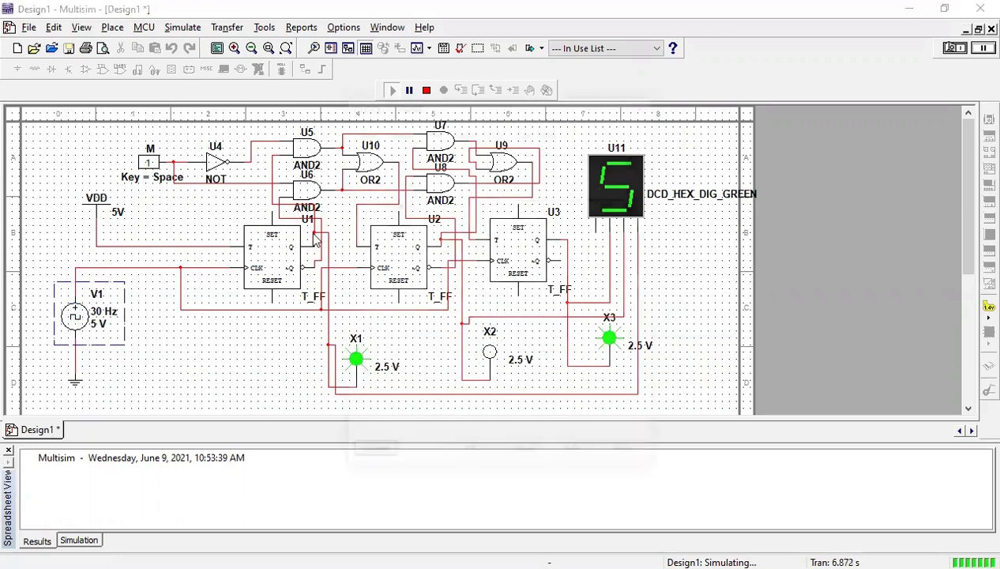
Set clock source V1 to 10 Hz while the simulation runs and switch mode input M to 0.
double_click(74, 311)
click(549, 158)
key(BackSpace)
key(BackSpace)
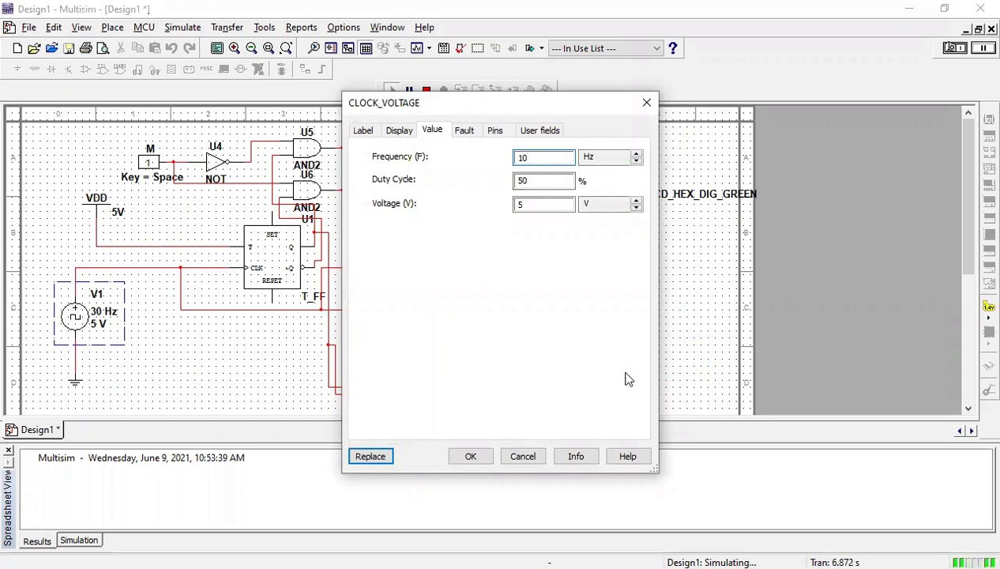
click(472, 458)
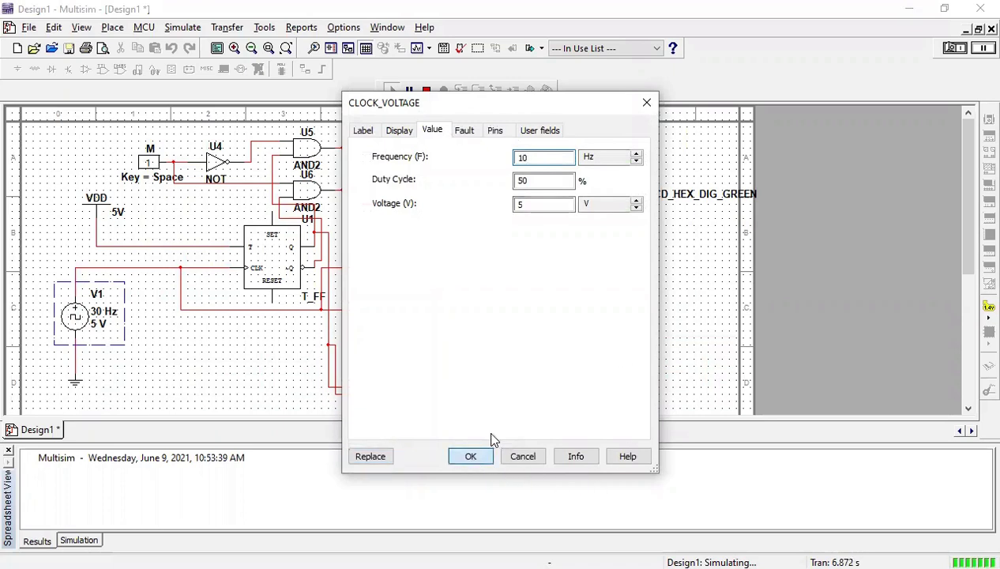
click(498, 320)
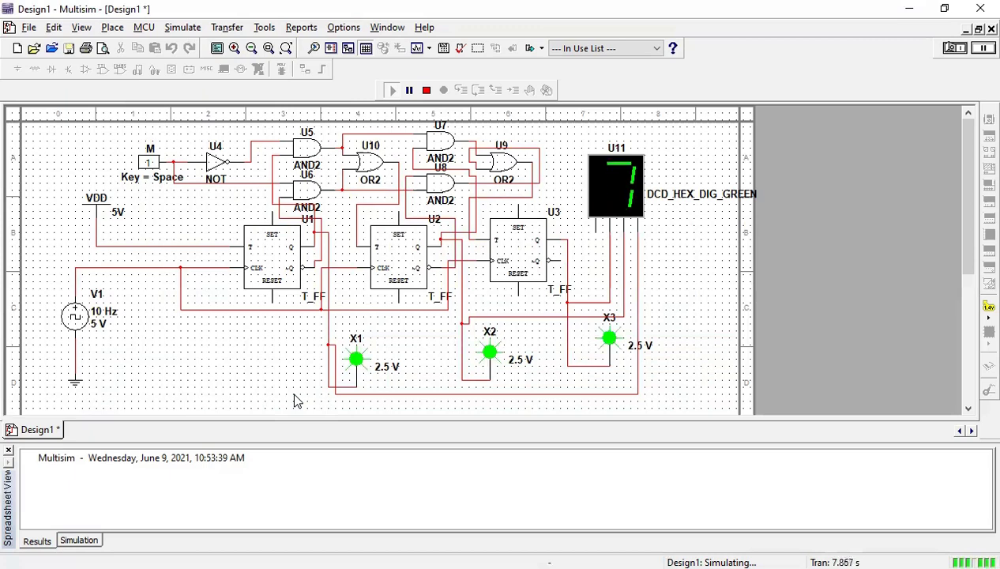
click(149, 162)
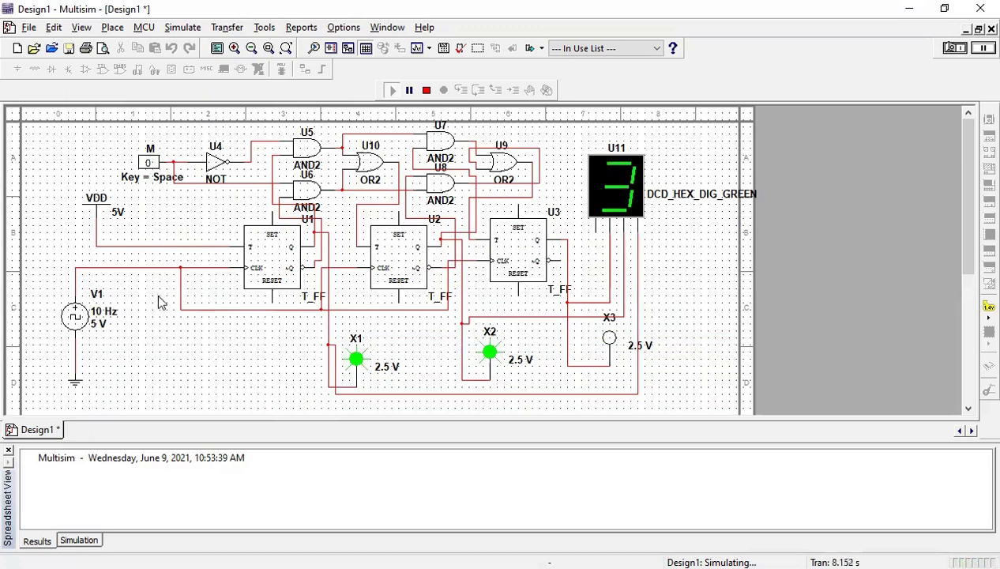